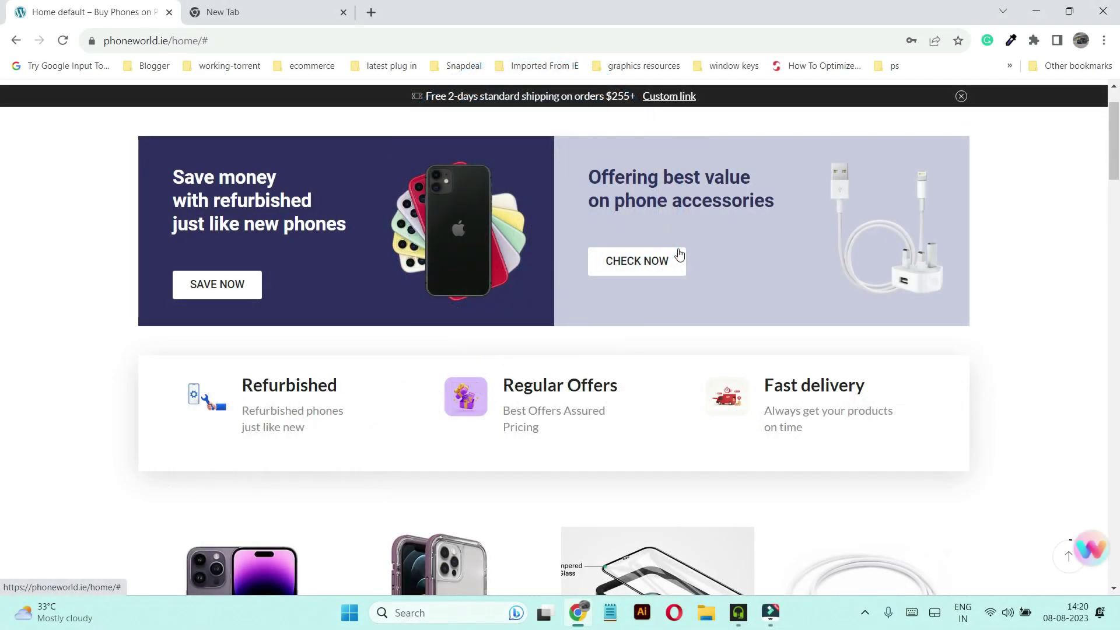
pyautogui.scroll(2, 417, 254)
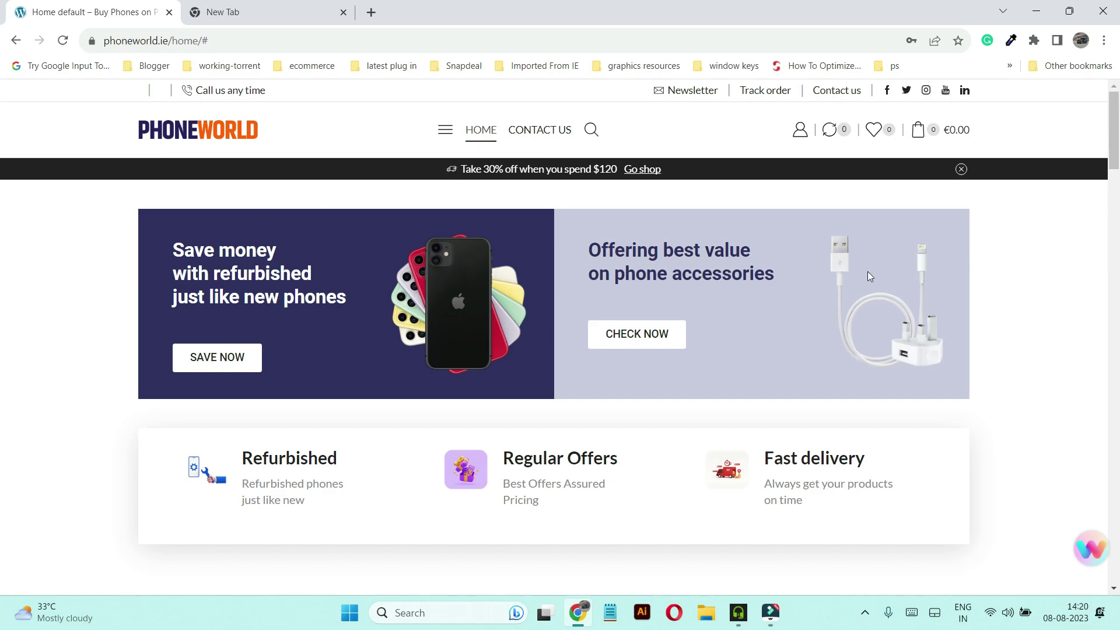
pyautogui.scroll(-9, 1, 163)
pyautogui.scroll(9, 2, 133)
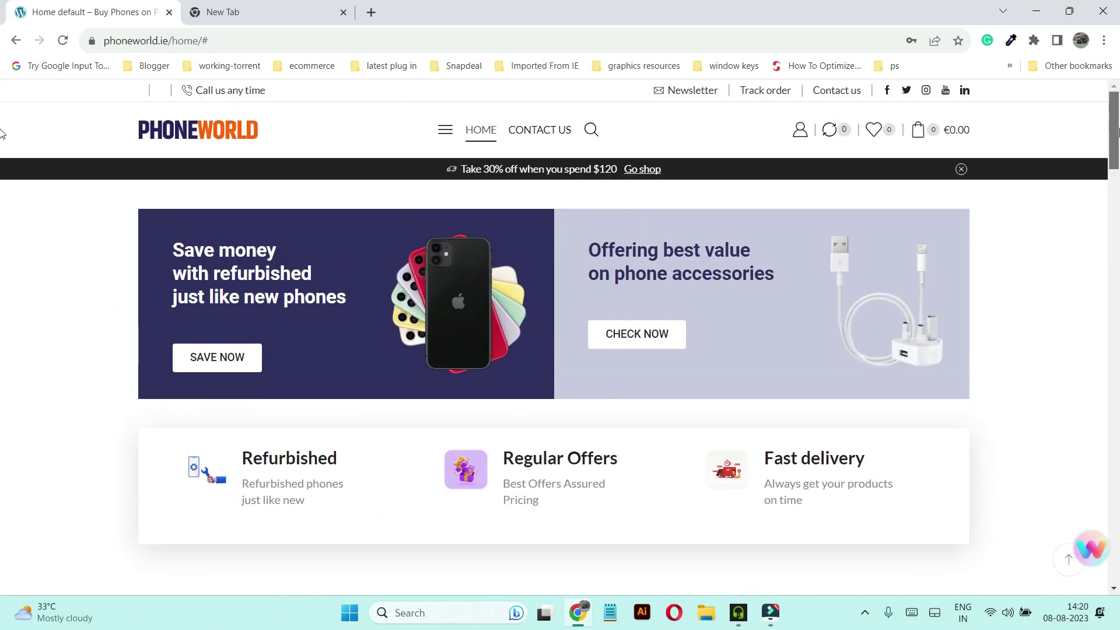
pyautogui.click(227, 10)
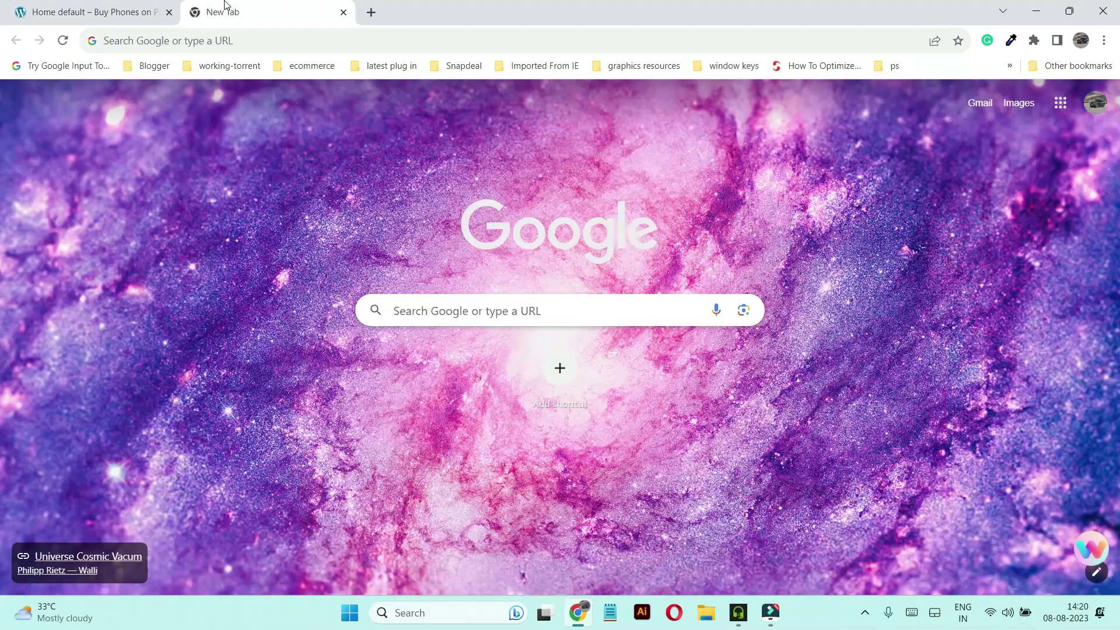
pyautogui.click(270, 42)
pyautogui.write('i')
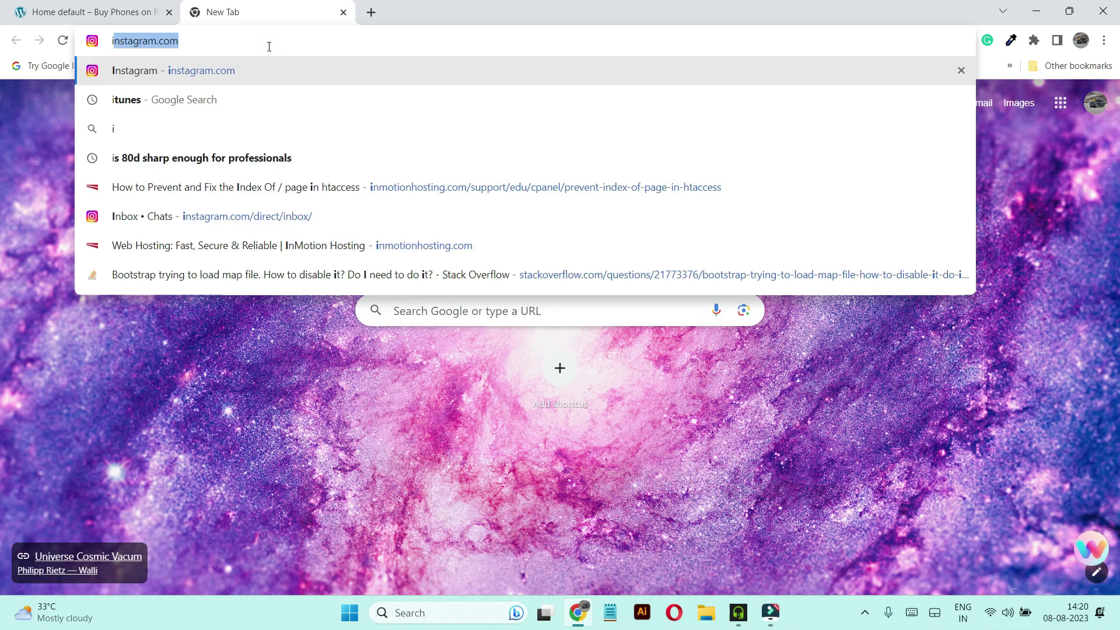
pyautogui.write('p')
pyautogui.press('BackSpace')
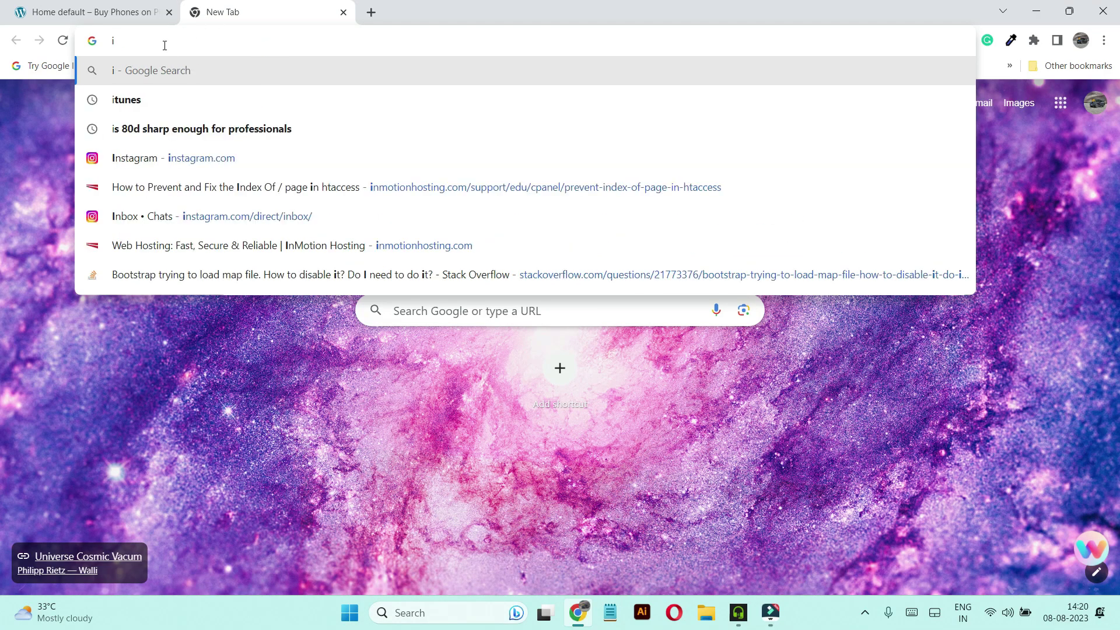
pyautogui.hotkey('ctrl', 'shift', 'Tab')
pyautogui.click(179, 43)
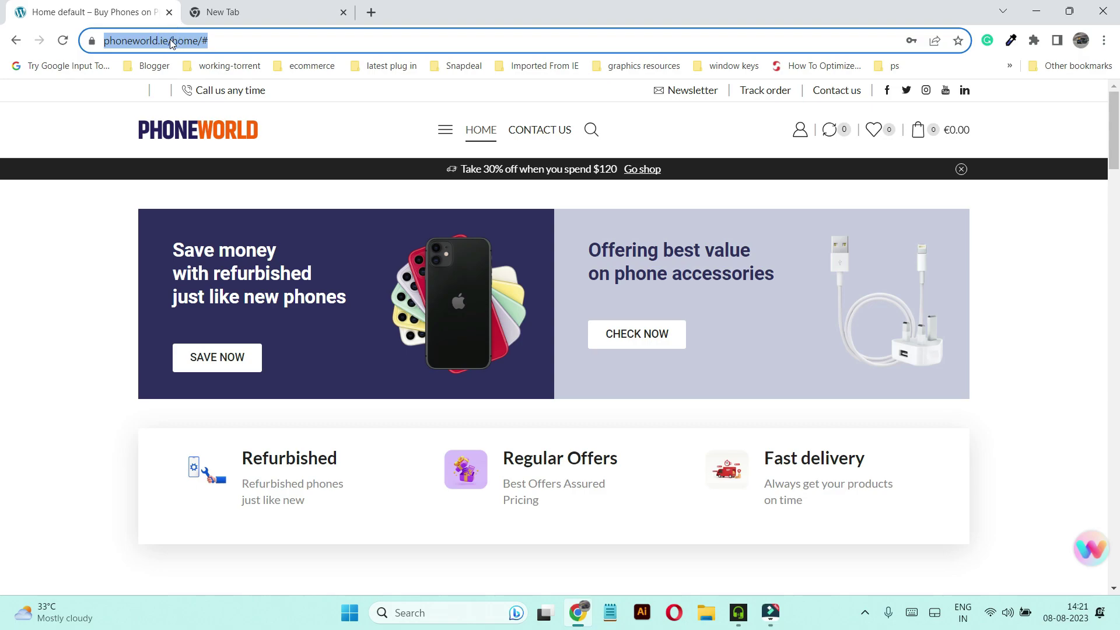
pyautogui.click(170, 42)
pyautogui.moveTo(207, 41); pyautogui.dragTo(100, 41)
pyautogui.hotkey('ctrl', 'c')
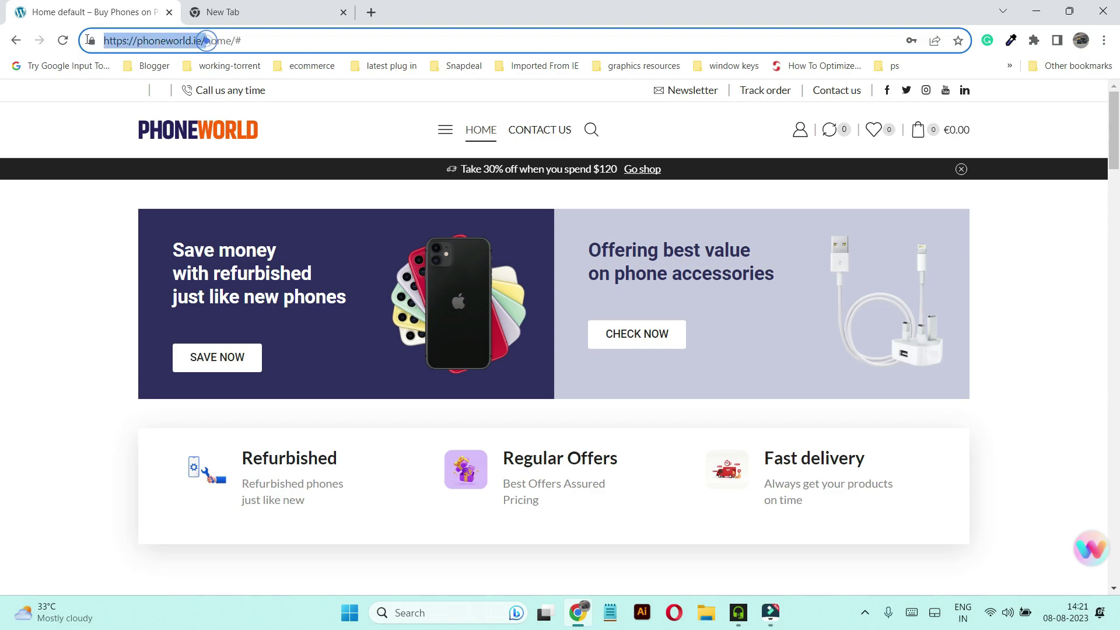
pyautogui.click(270, 16)
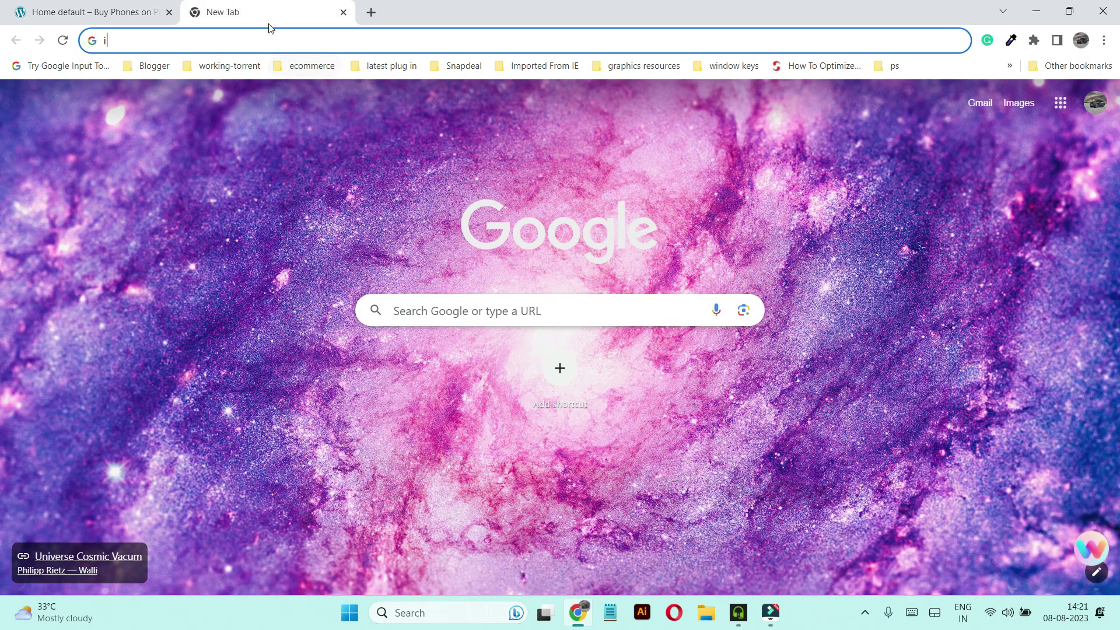
pyautogui.press('BackSpace')
pyautogui.hotkey('ctrl', 'v')
pyautogui.write('c')
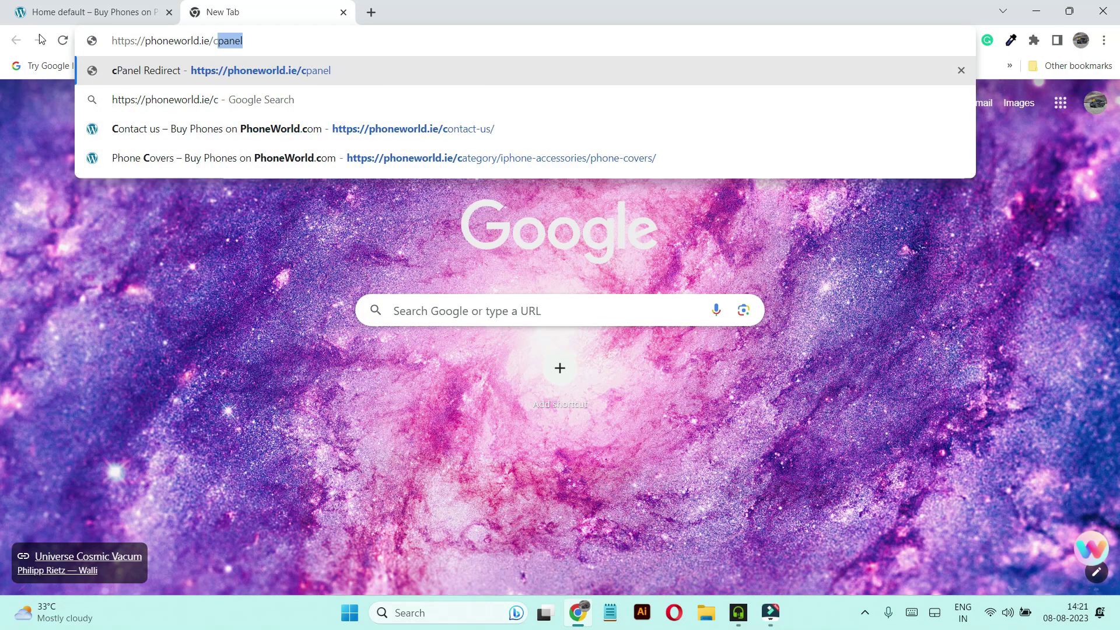
pyautogui.write('pane')
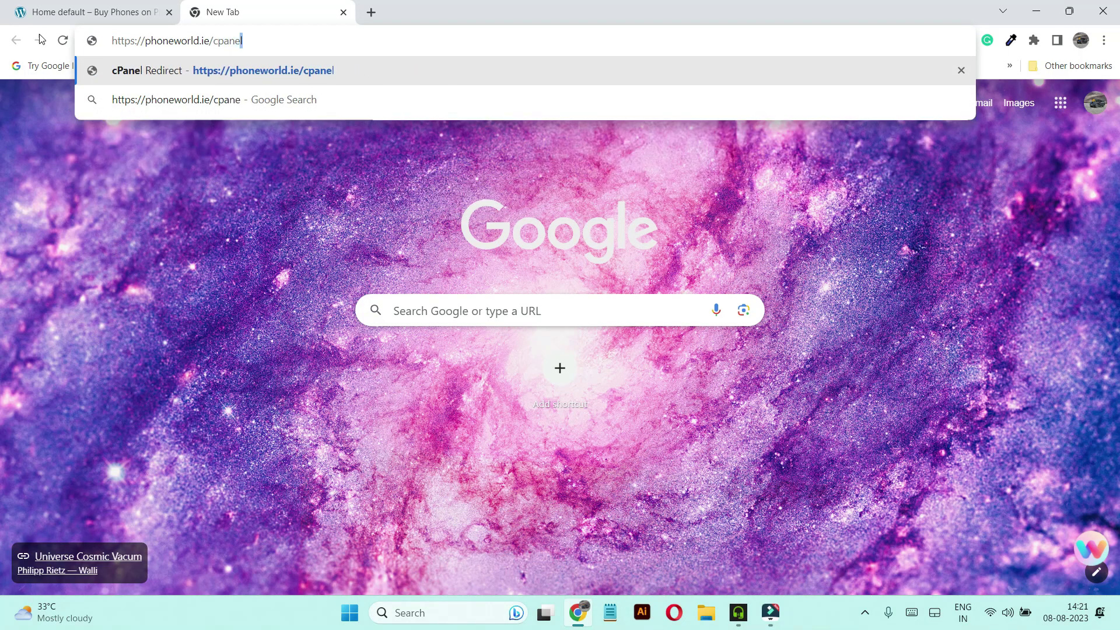
pyautogui.press('Return')
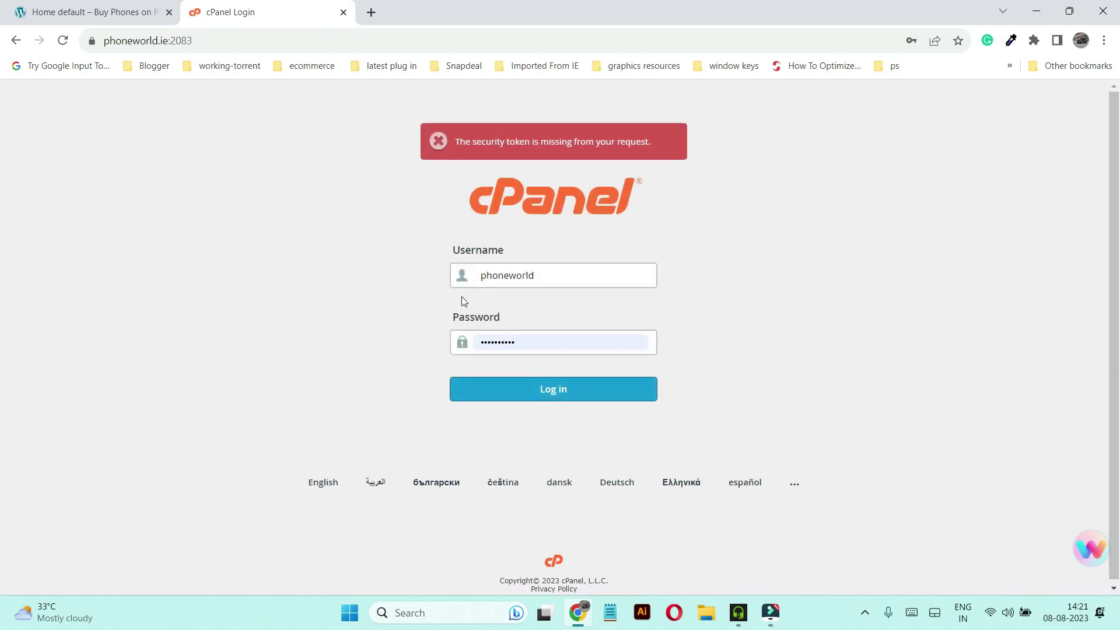
# Log in to cPanel with the prefilled credentials and dismiss the Horde webmail notice.
pyautogui.moveTo(450, 255); pyautogui.dragTo(504, 249)
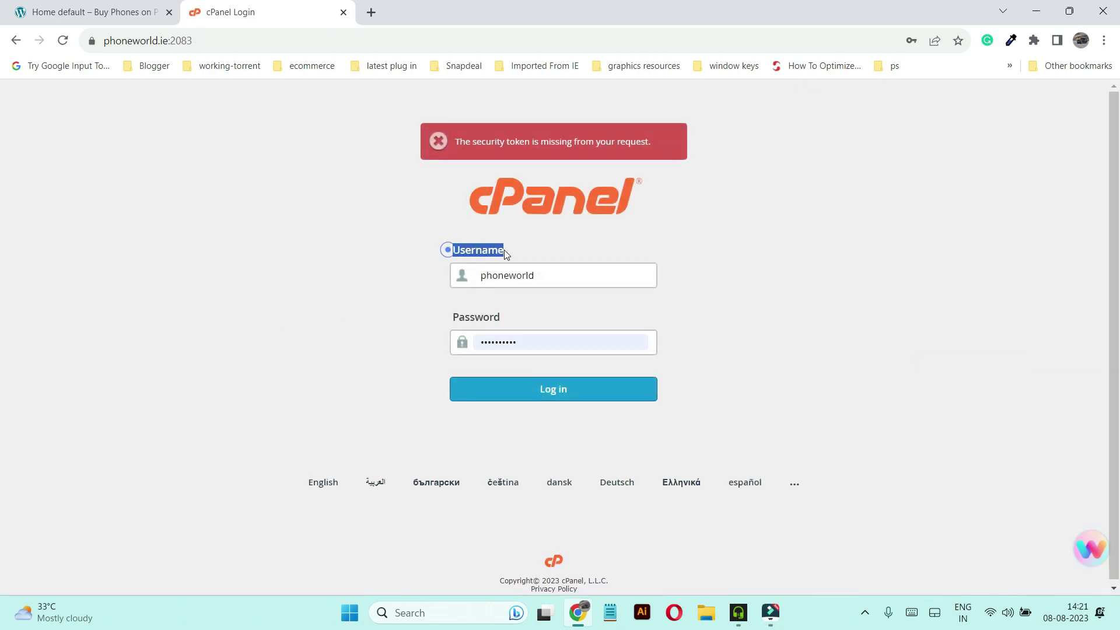
pyautogui.click(578, 397)
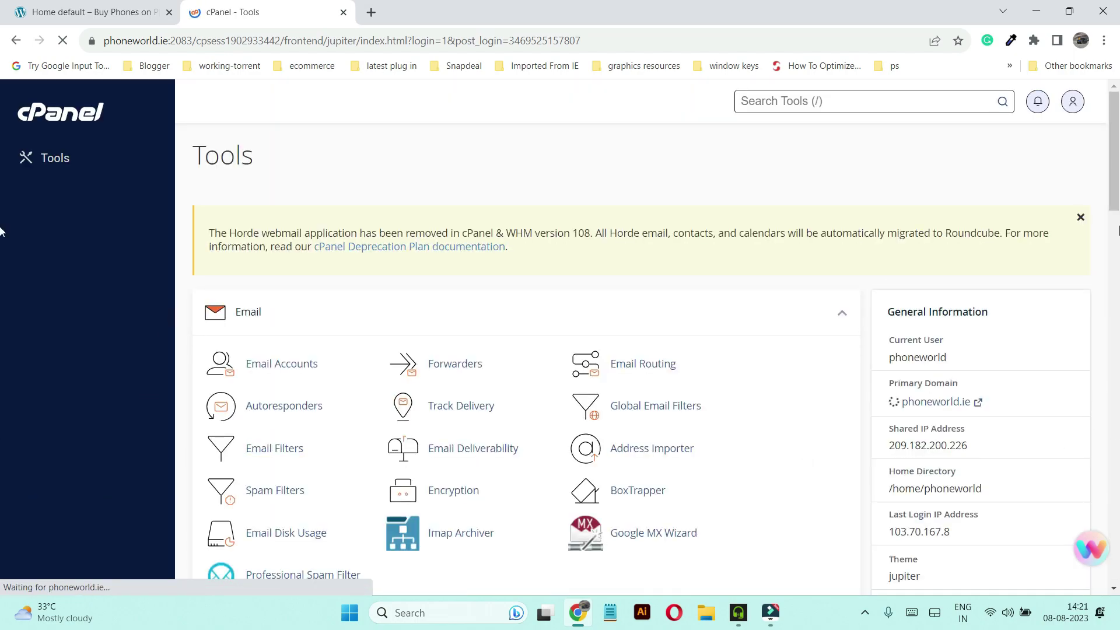
pyautogui.scroll(-2, 1, 175)
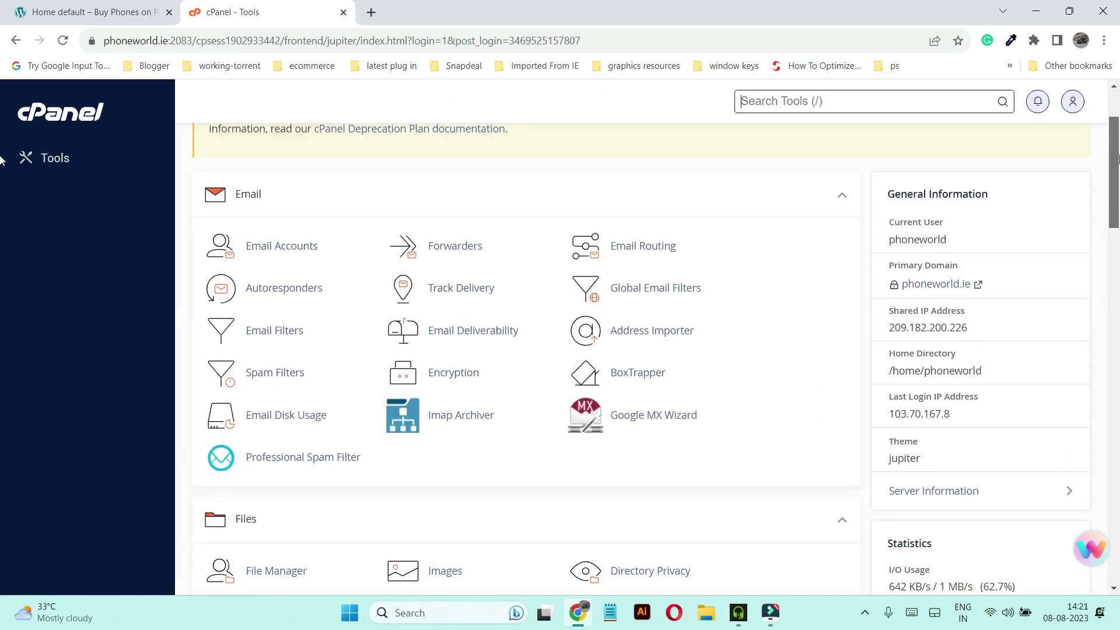
pyautogui.scroll(2, 2, 159)
pyautogui.click(1081, 218)
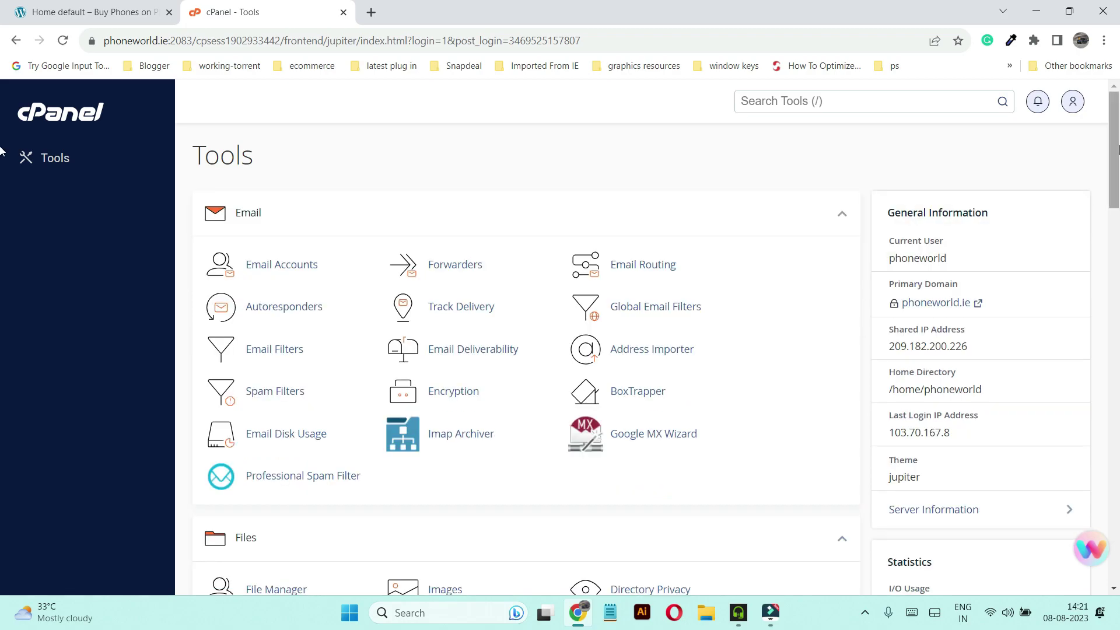
# Examine the Email, Files, Databases and Domains groups on the Tools page for a backup tool.
pyautogui.scroll(-1, 2, 161)
pyautogui.scroll(1, 1, 160)
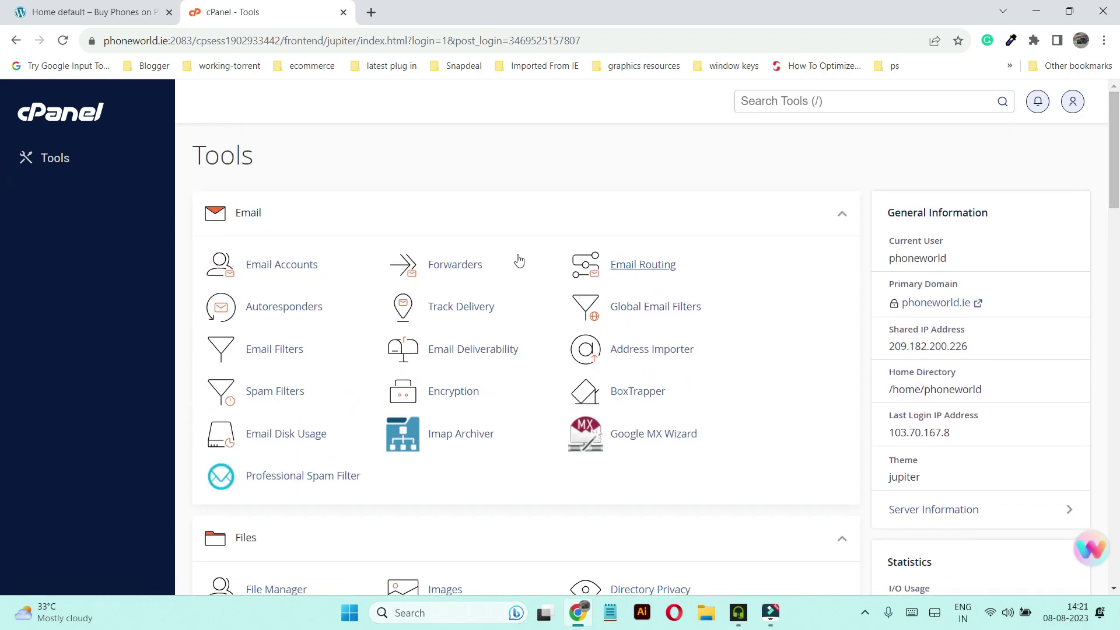
pyautogui.scroll(-1, 490, 453)
pyautogui.scroll(-5, 491, 453)
pyautogui.scroll(6, 490, 452)
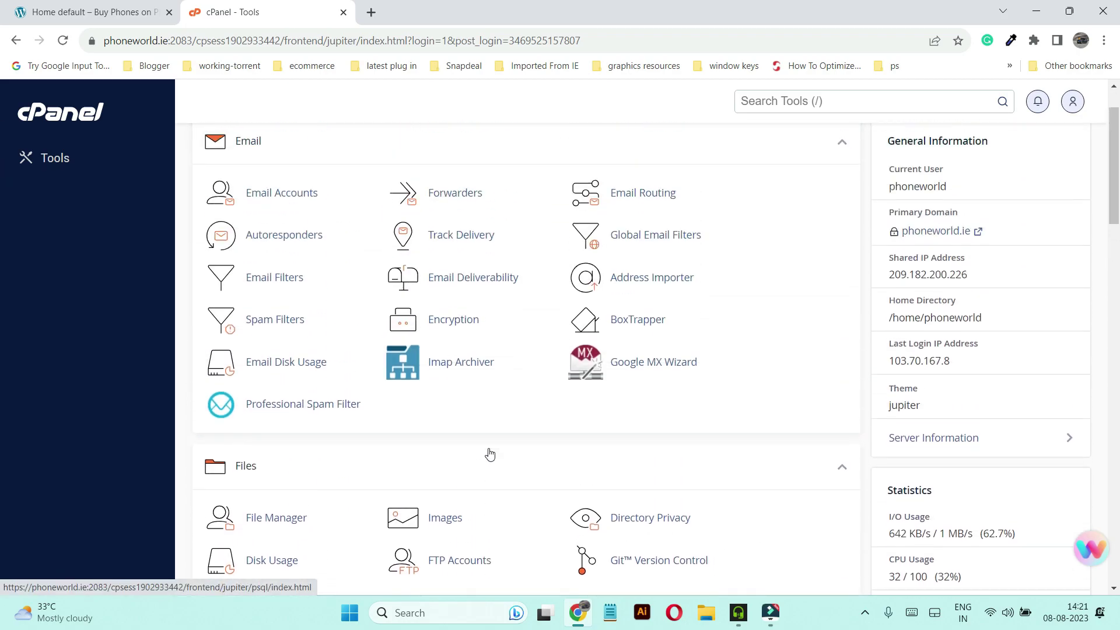
pyautogui.scroll(-6, 926, 394)
pyautogui.scroll(-3, 997, 420)
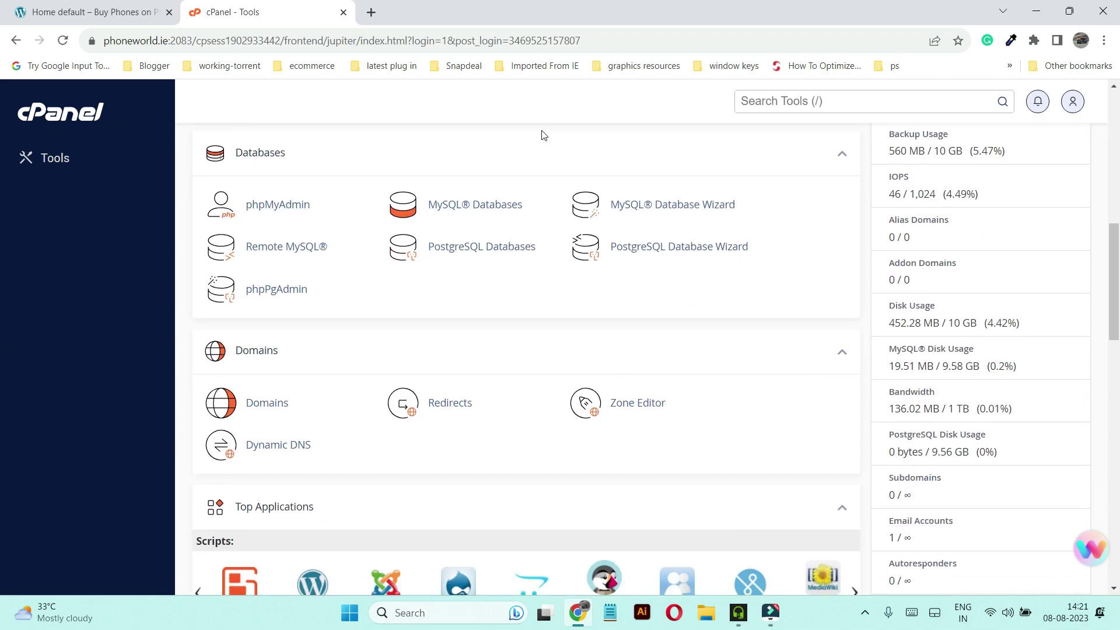
pyautogui.moveTo(1114, 280); pyautogui.dragTo(1115, 146)
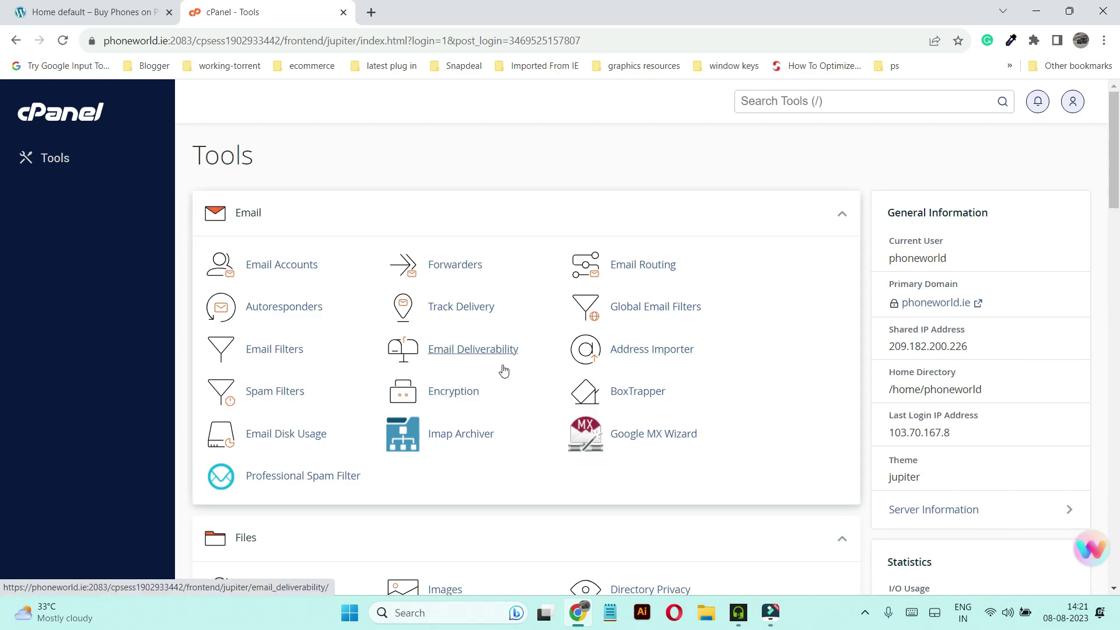
pyautogui.scroll(-2, 687, 380)
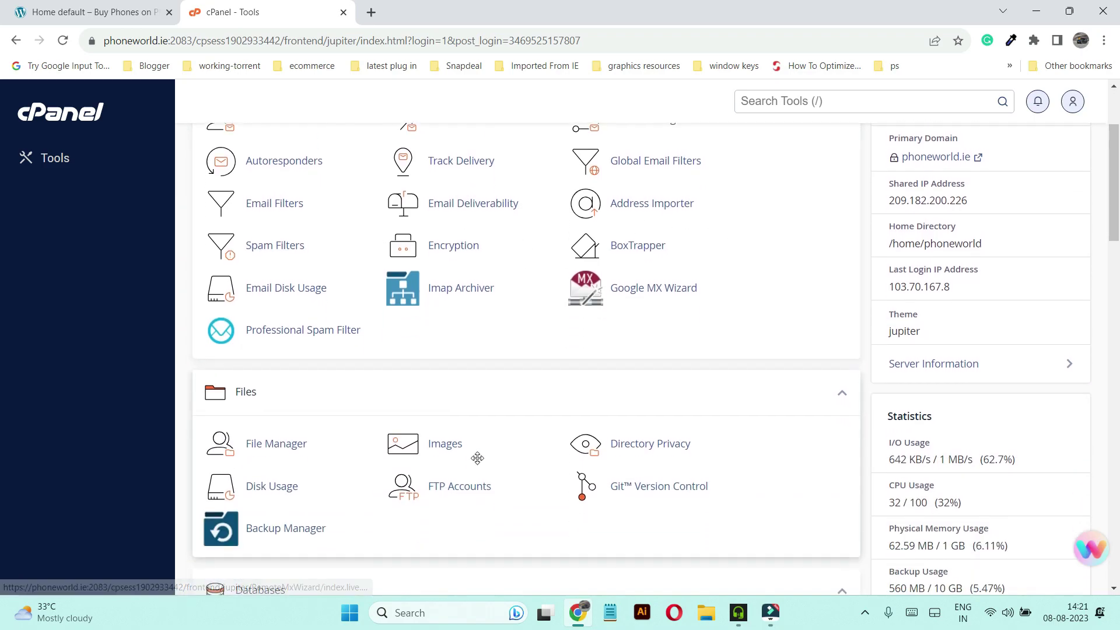
pyautogui.scroll(-2, 363, 488)
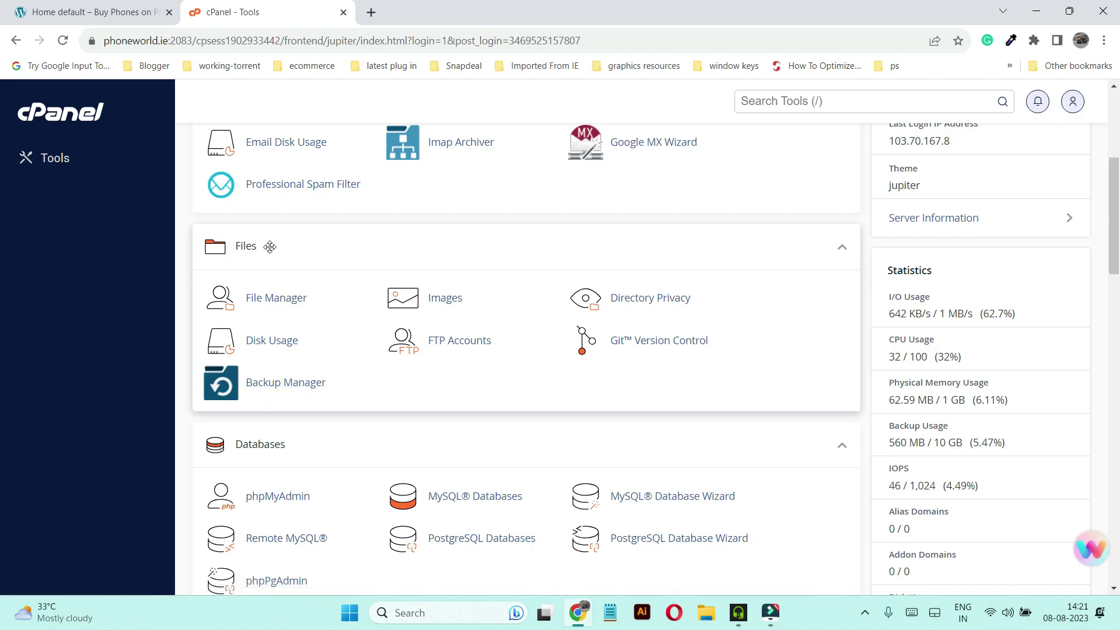
# Search the cPanel tools for "back" and dismiss the results list.
pyautogui.click(817, 103)
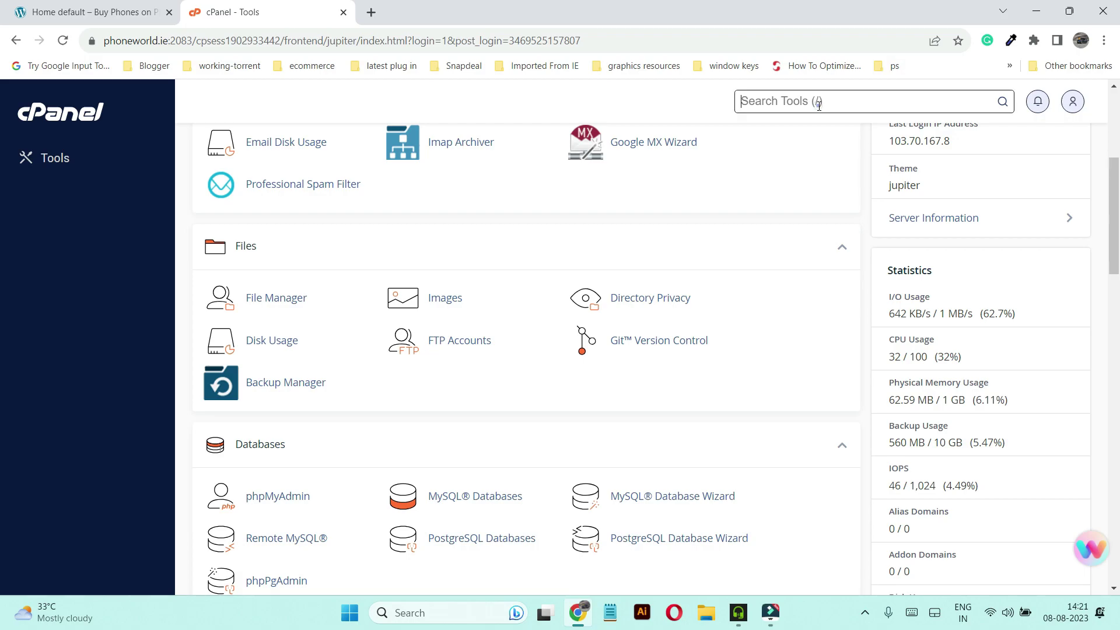
pyautogui.write('back')
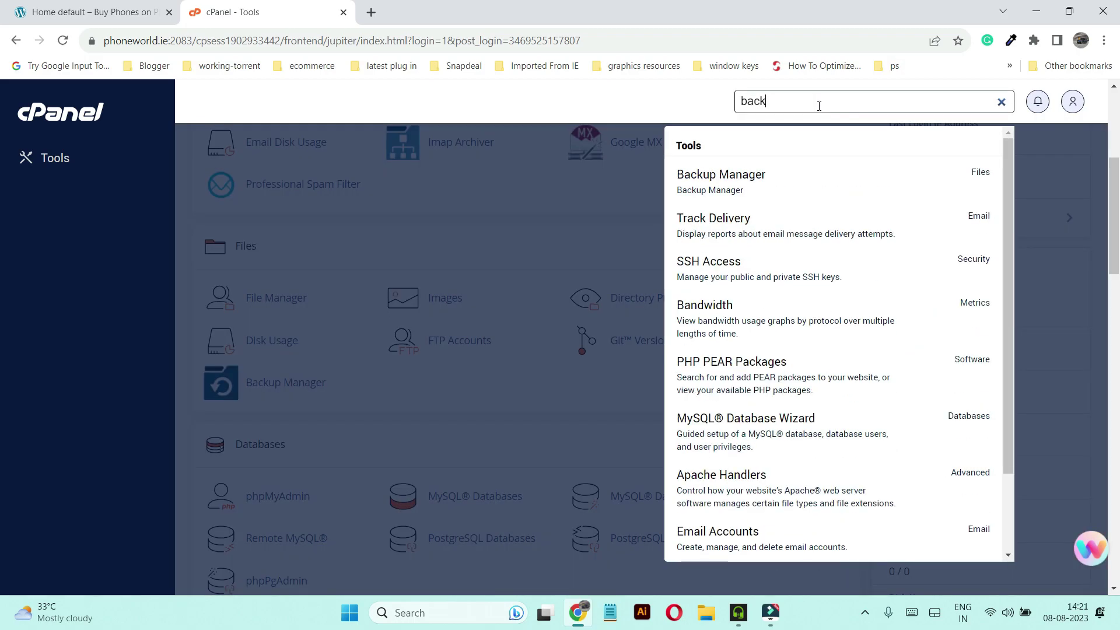
pyautogui.click(542, 231)
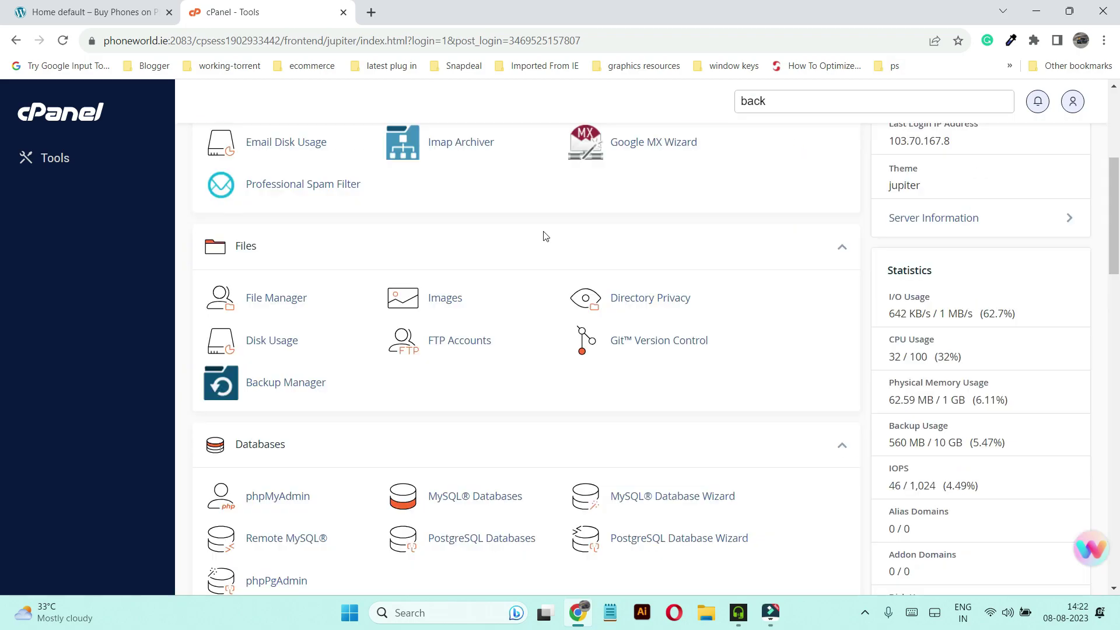
# Open Backup Manager from the Files group and launch the cPanel Backup Wizard from its other backup plugins.
pyautogui.click(315, 382)
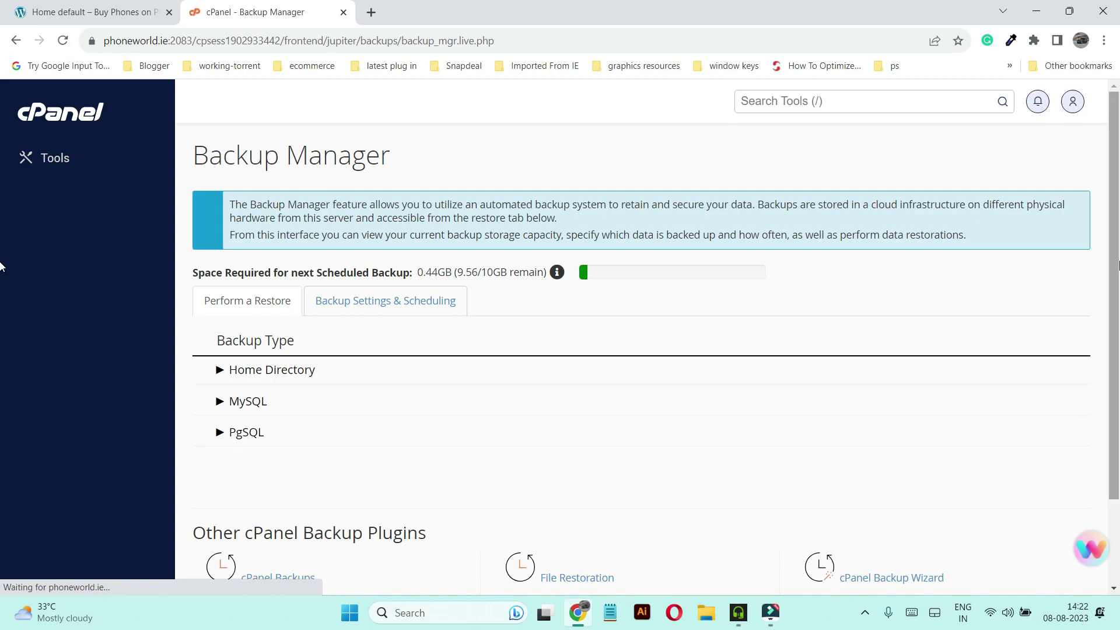
pyautogui.scroll(-2, 461, 304)
pyautogui.scroll(2, 370, 280)
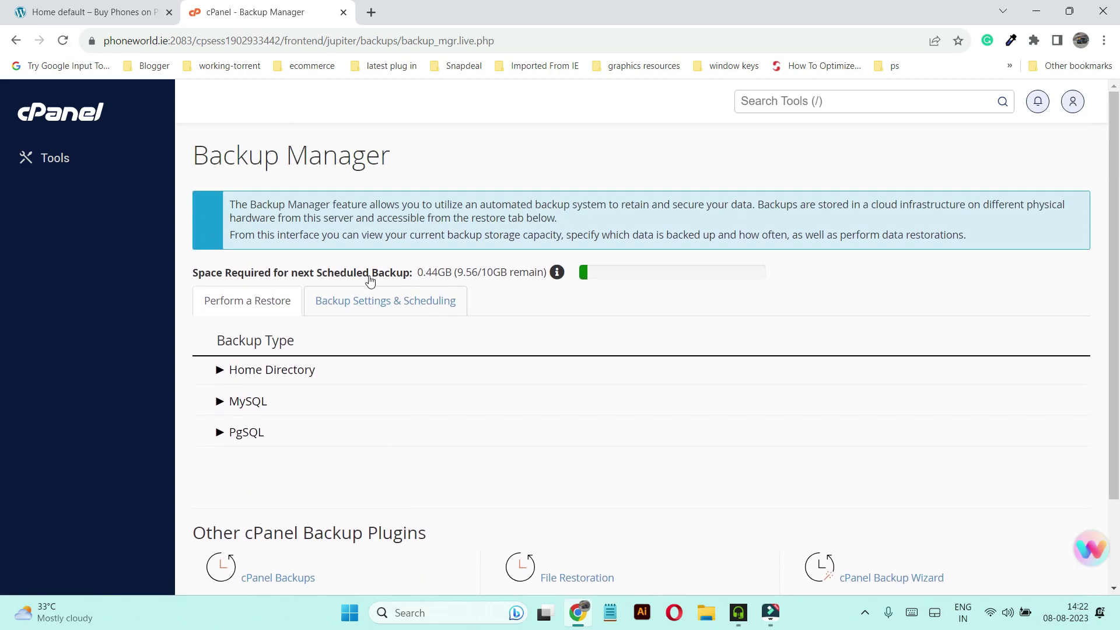
pyautogui.scroll(-2, 725, 369)
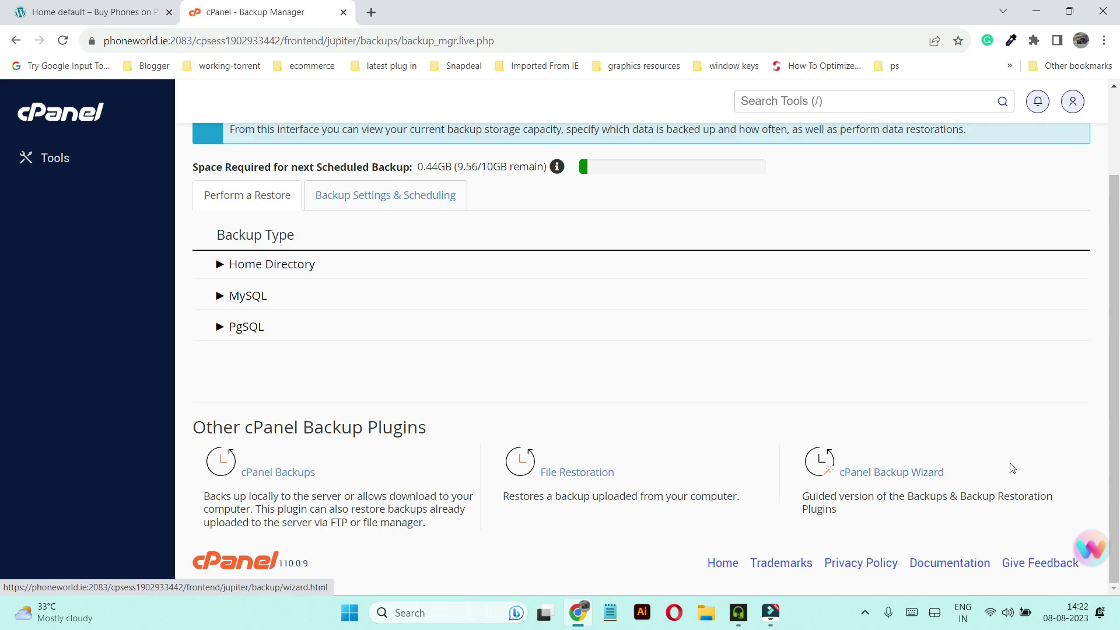
pyautogui.click(914, 484)
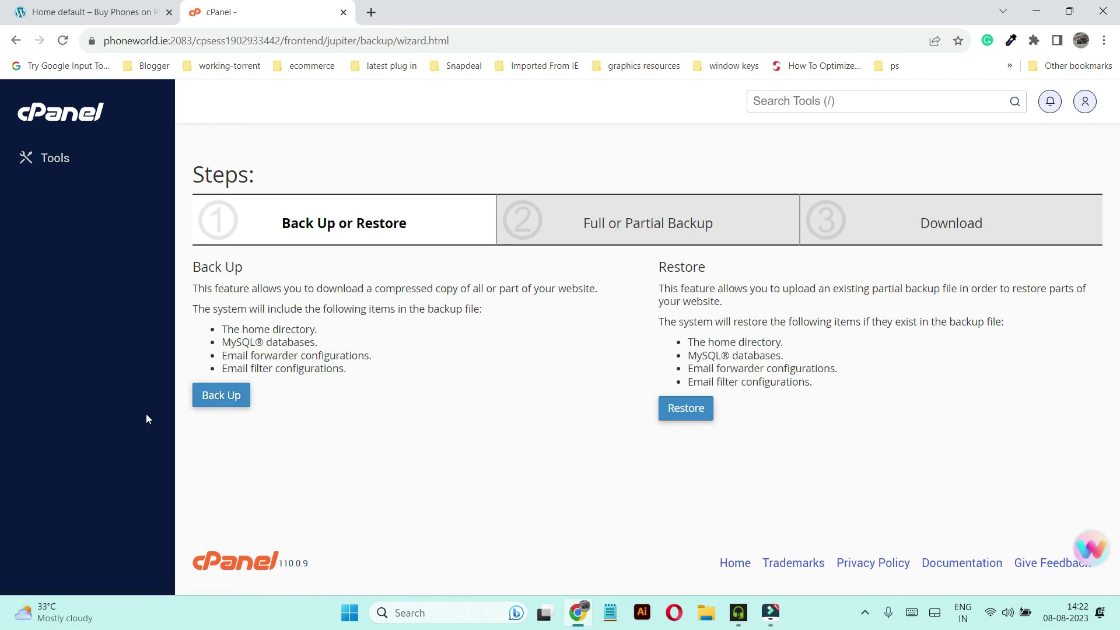
# Choose to back up the website in the wizard and select the Full Backup option.
pyautogui.click(247, 392)
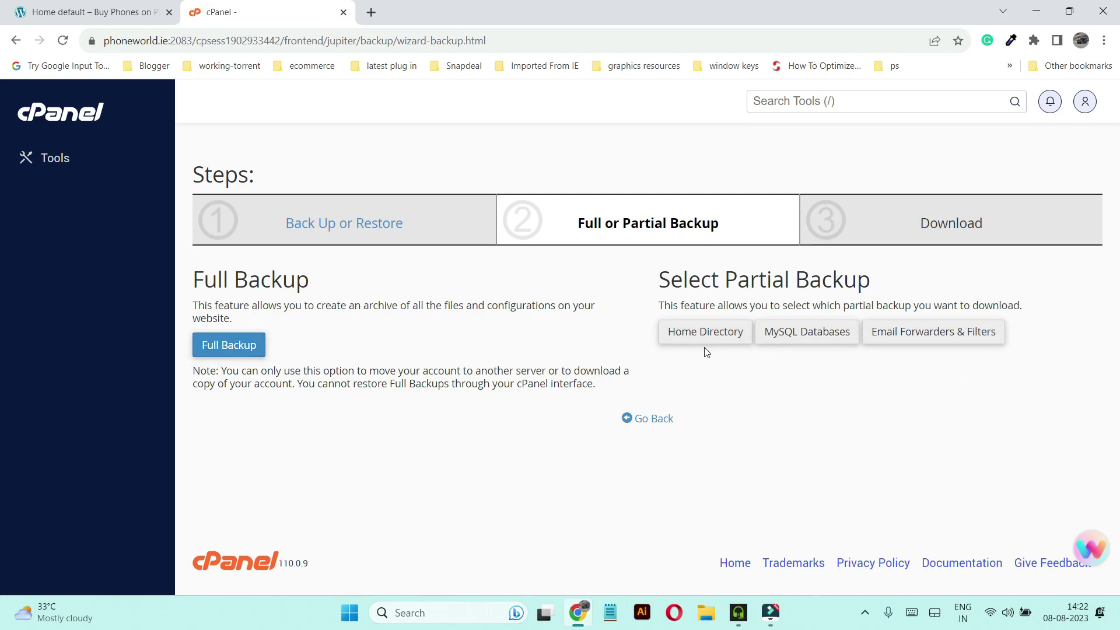
pyautogui.moveTo(736, 280); pyautogui.dragTo(871, 281)
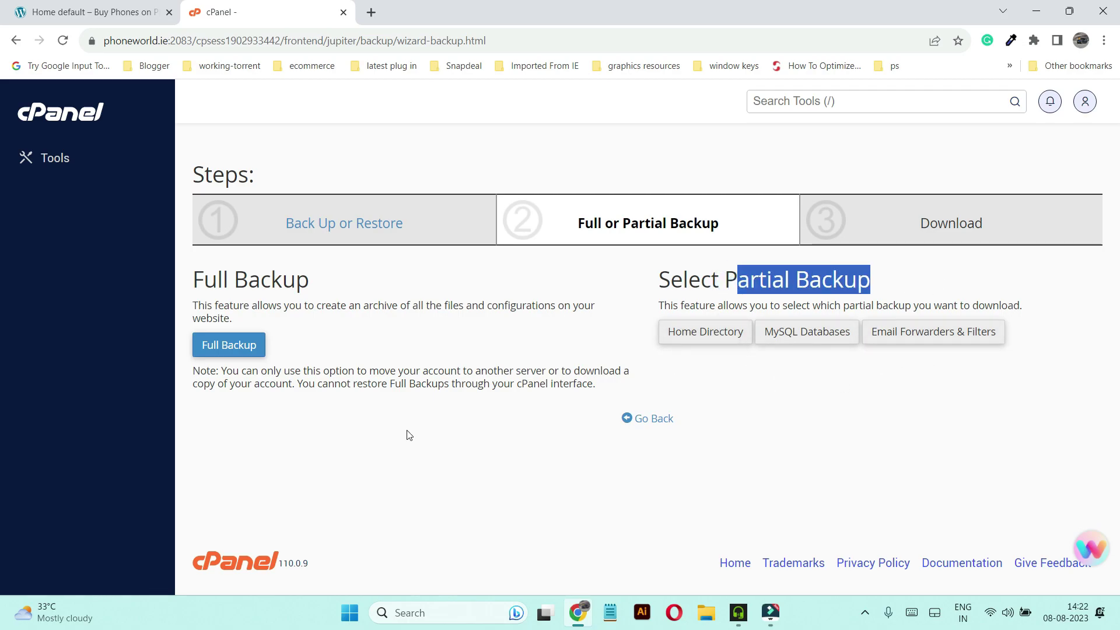
pyautogui.click(322, 419)
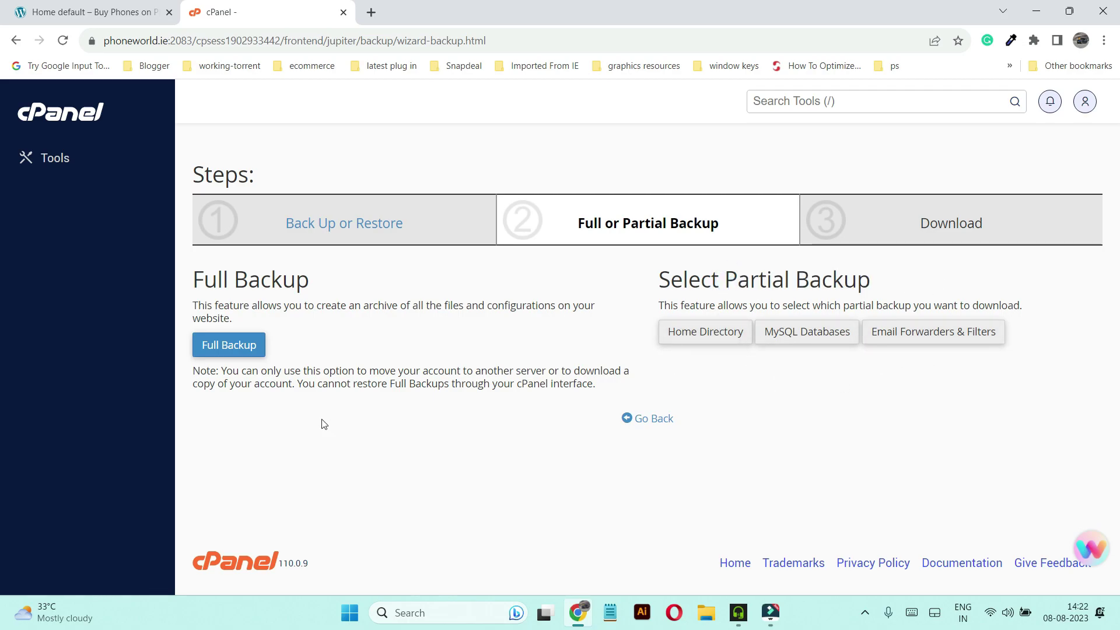
pyautogui.click(231, 349)
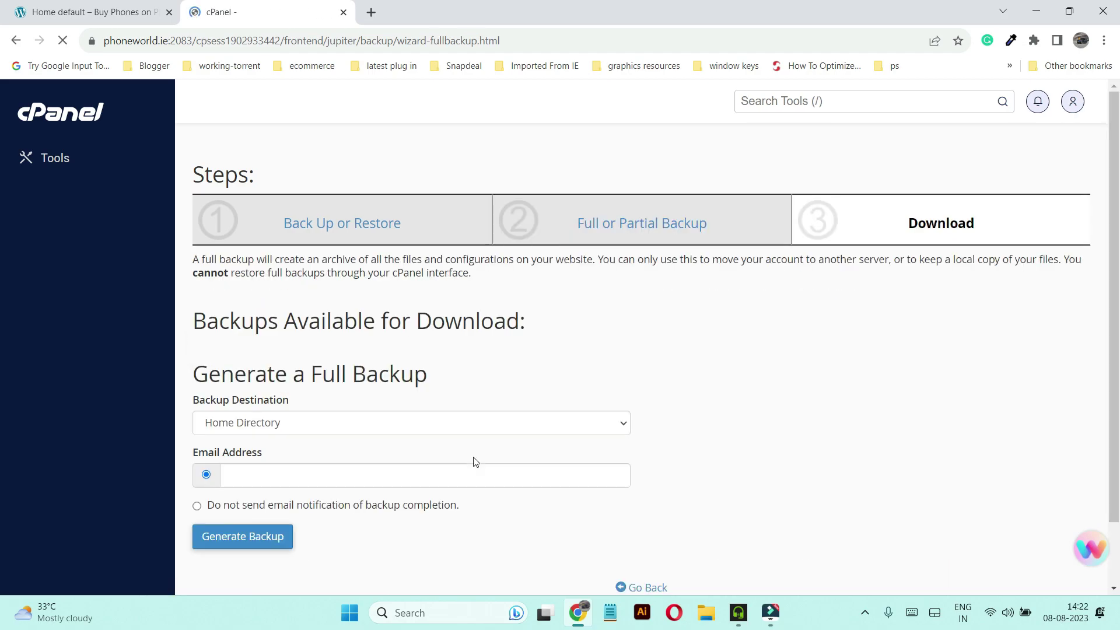
pyautogui.scroll(-1, 483, 470)
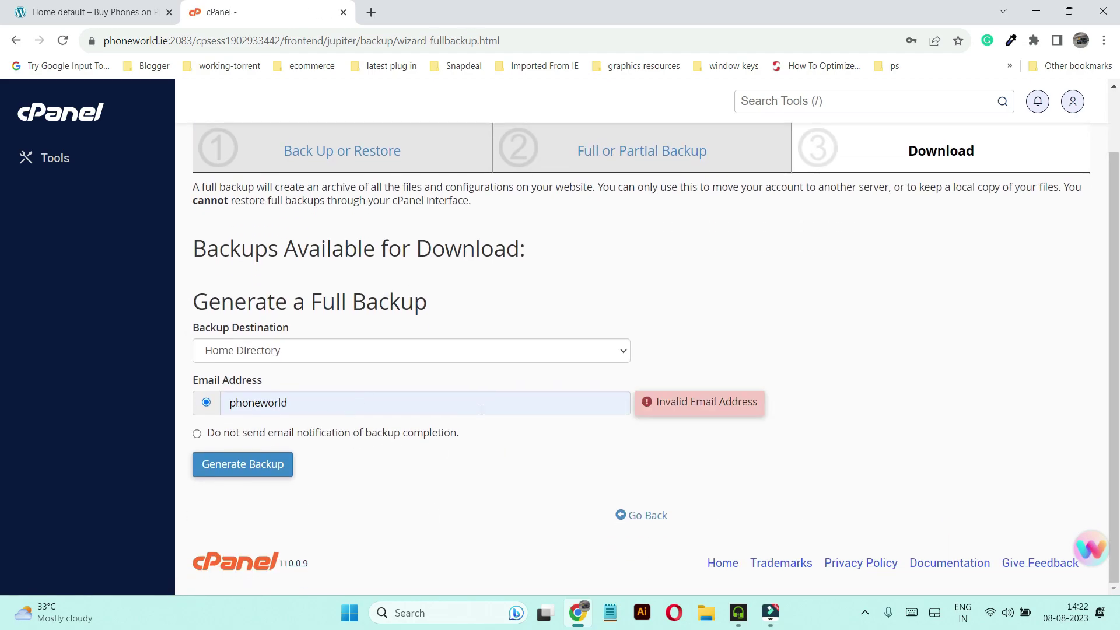
pyautogui.click(350, 400)
pyautogui.doubleClick(352, 402)
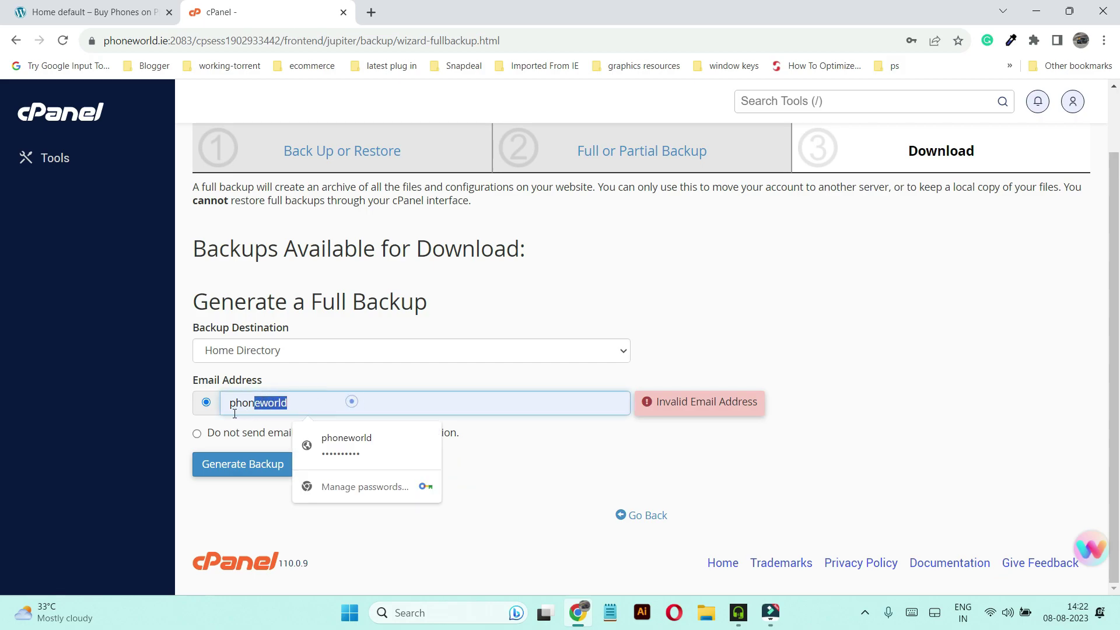
pyautogui.click(351, 402)
pyautogui.click(574, 484)
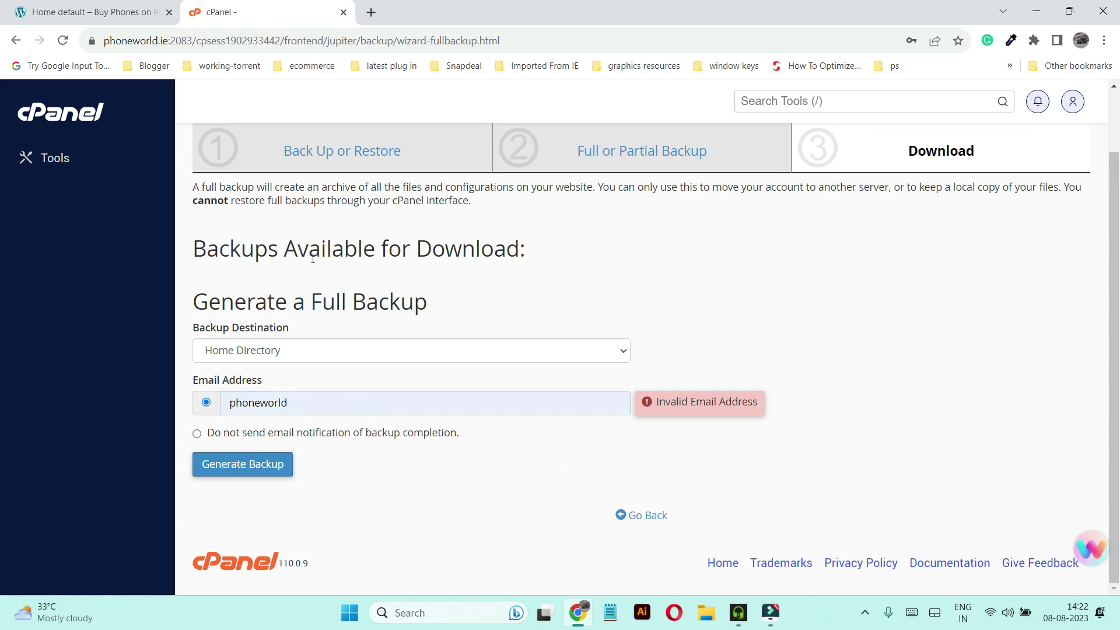
# Generate a full backup to the Home Directory with no email notification of backup completion.
pyautogui.click(430, 489)
pyautogui.moveTo(304, 407); pyautogui.dragTo(235, 404)
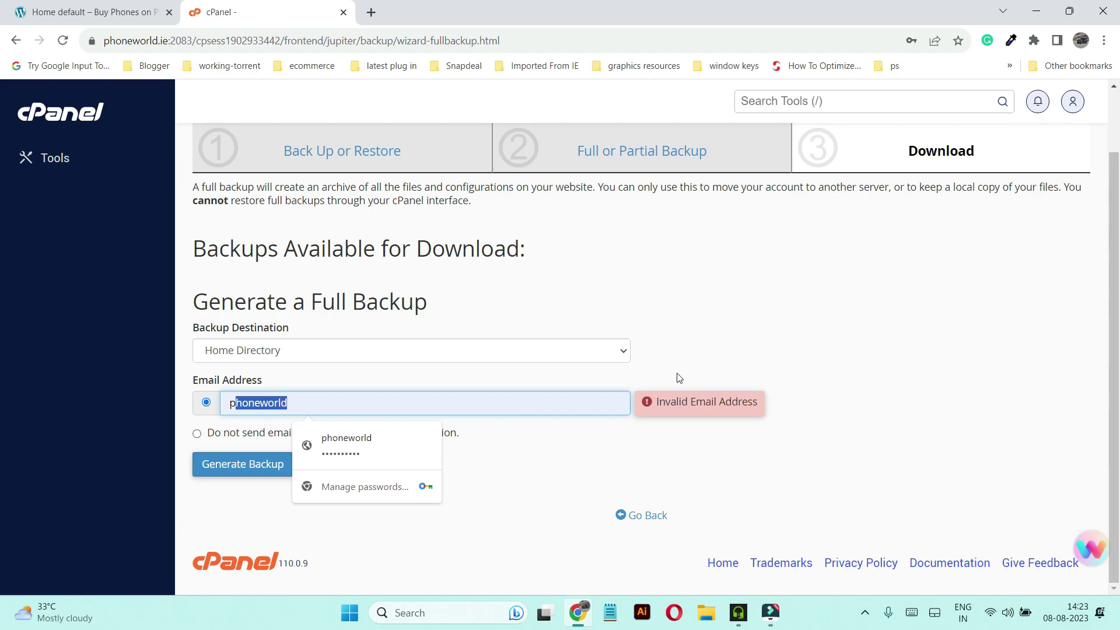
pyautogui.click(557, 467)
pyautogui.click(199, 433)
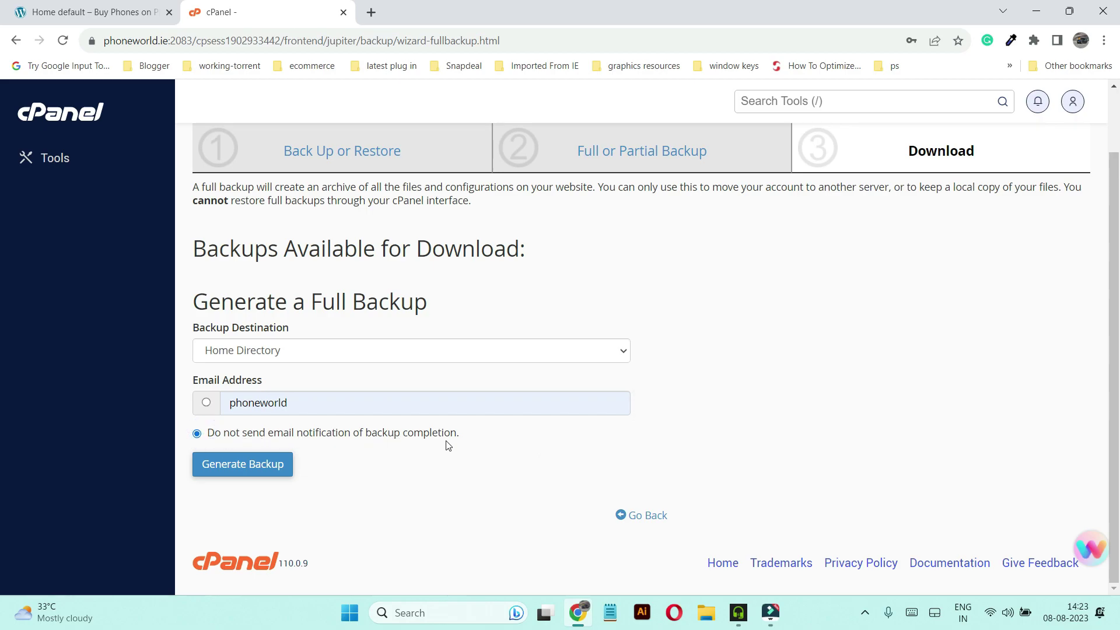
pyautogui.click(258, 469)
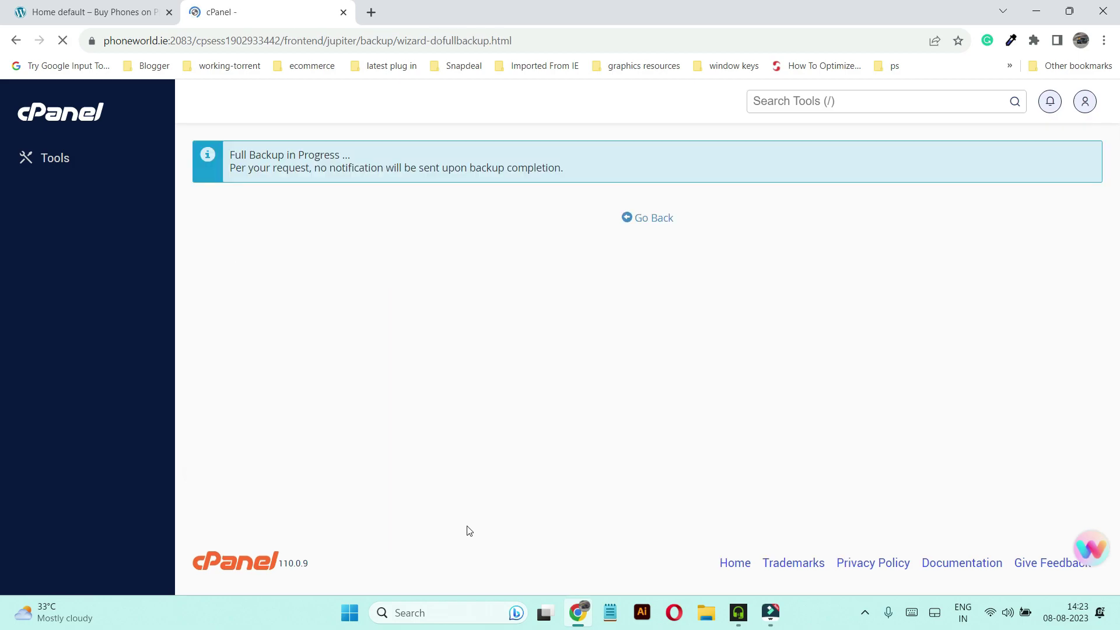
# Return to the wizard's Download page and refresh it to check the status of the new backup.
pyautogui.click(646, 219)
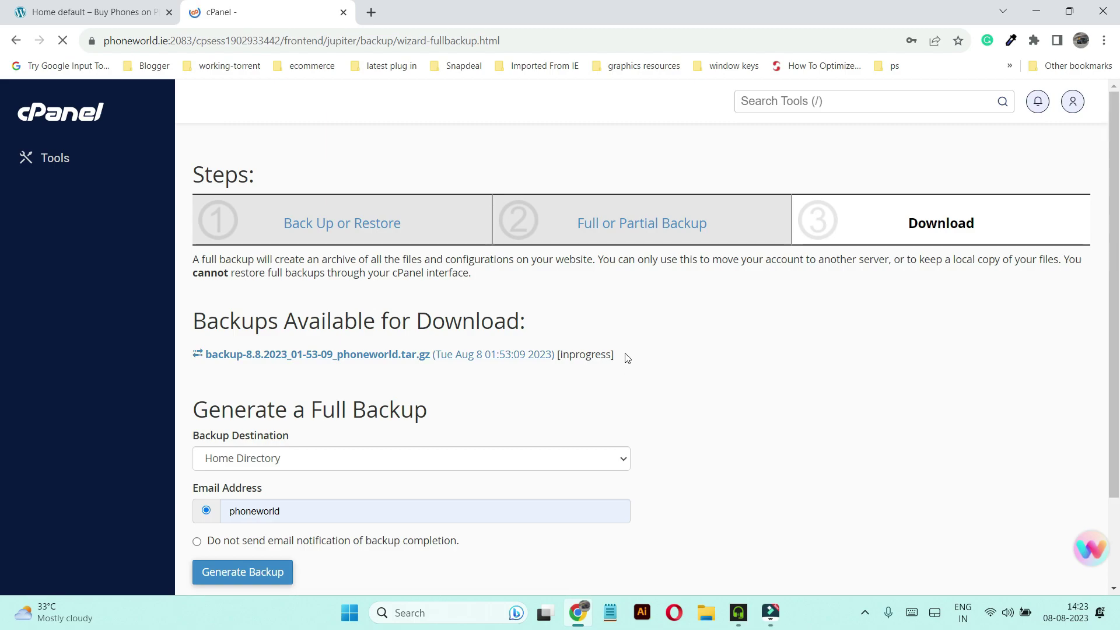
pyautogui.moveTo(619, 354); pyautogui.dragTo(563, 356)
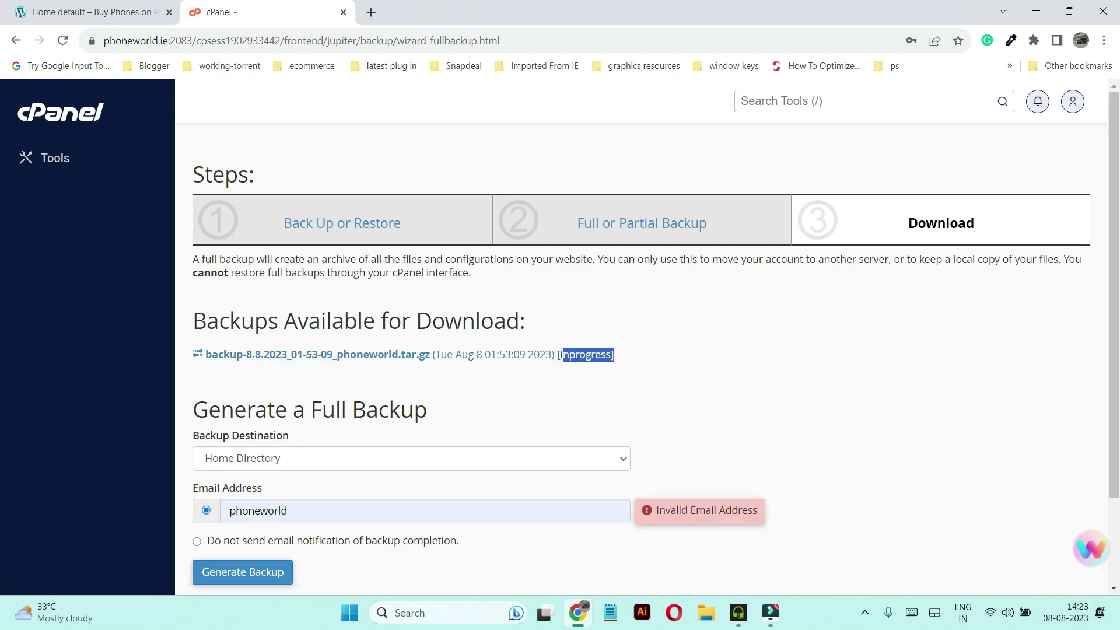
pyautogui.click(778, 383)
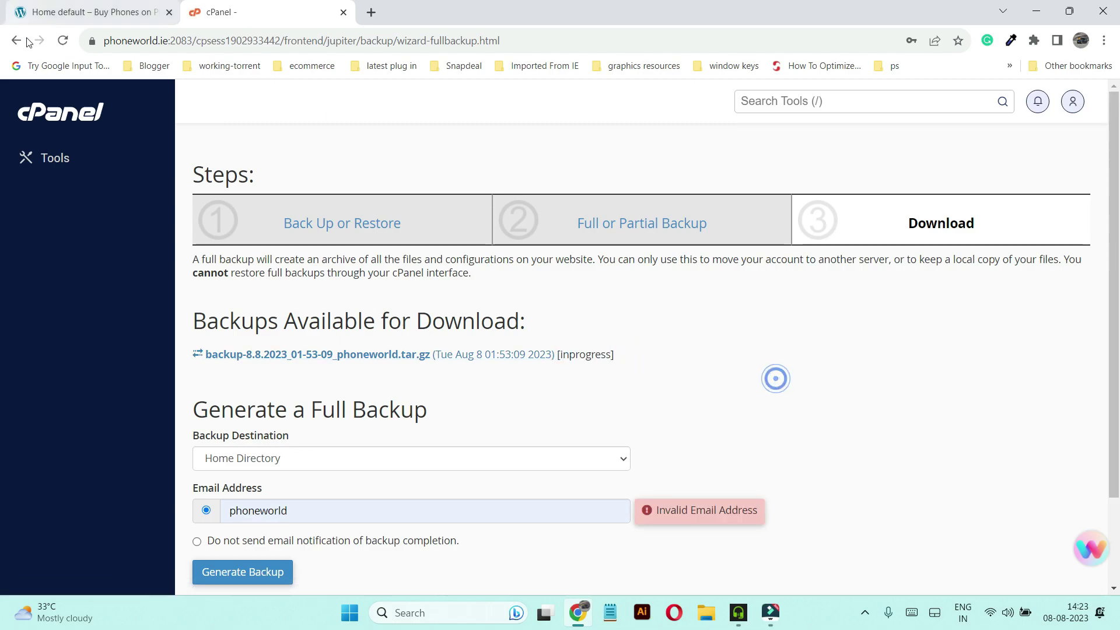
pyautogui.click(64, 40)
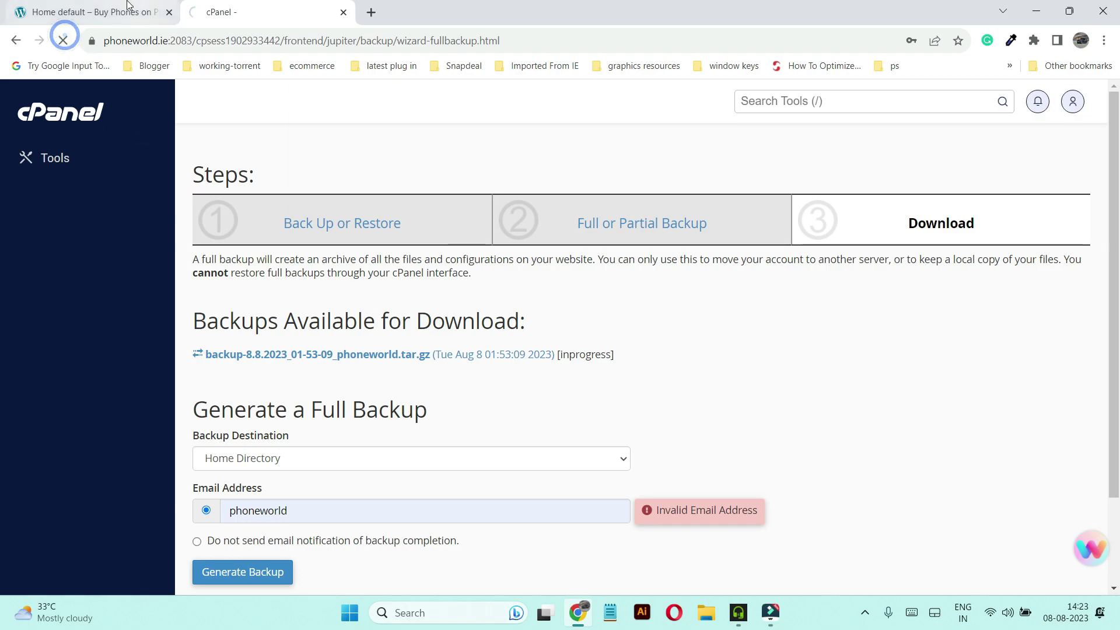
# Look over the phoneworld.ie home page in its browser tab and return to the cPanel backup page.
pyautogui.click(128, 6)
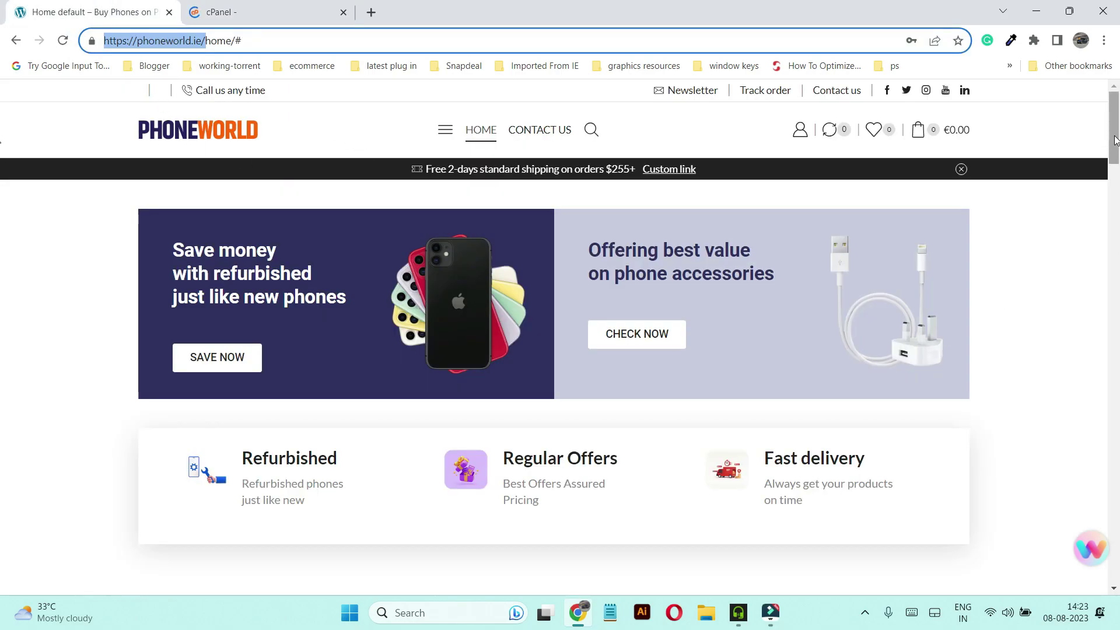
pyautogui.scroll(-10, 5, 212)
pyautogui.scroll(10, 5, 213)
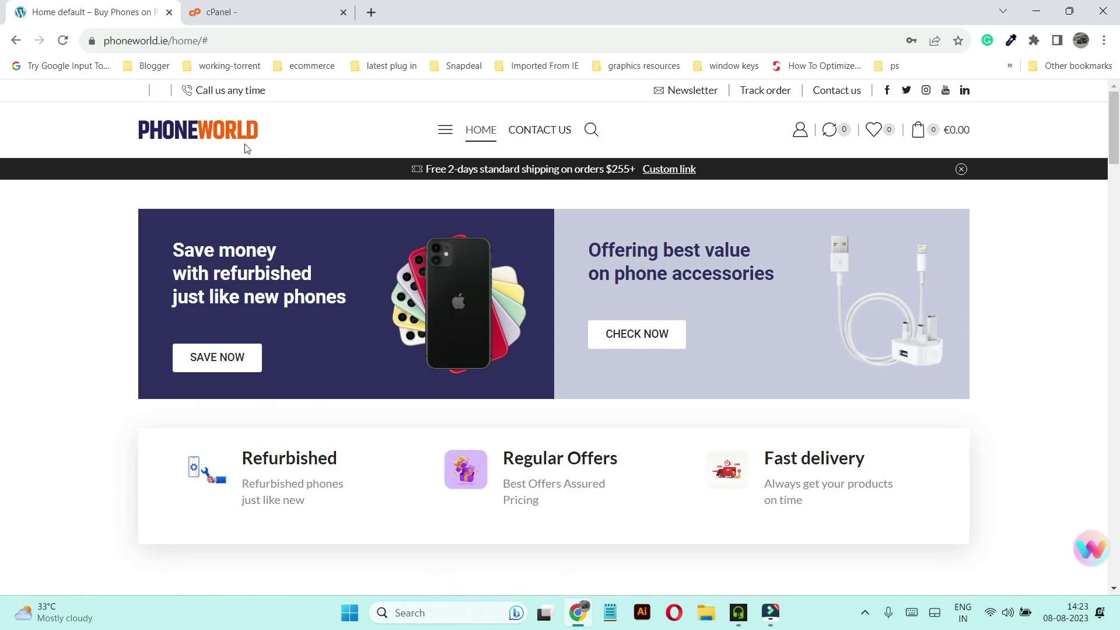
pyautogui.click(244, 5)
# Reload the Download page and review the backup listed under Backups Available for Download.
pyautogui.click(798, 439)
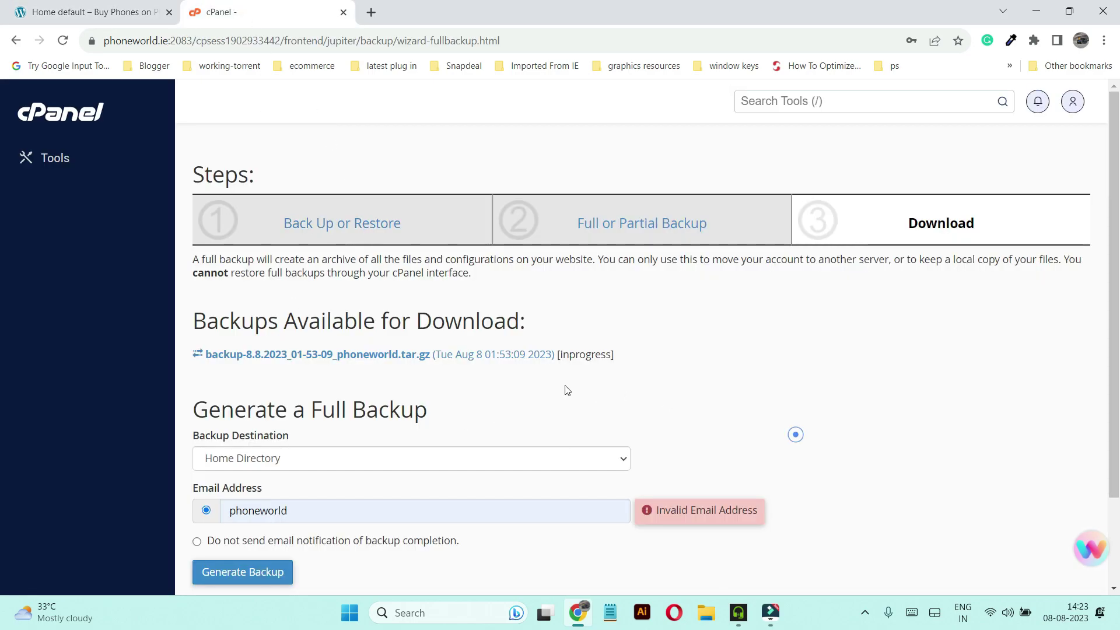
pyautogui.doubleClick(562, 354)
pyautogui.click(718, 383)
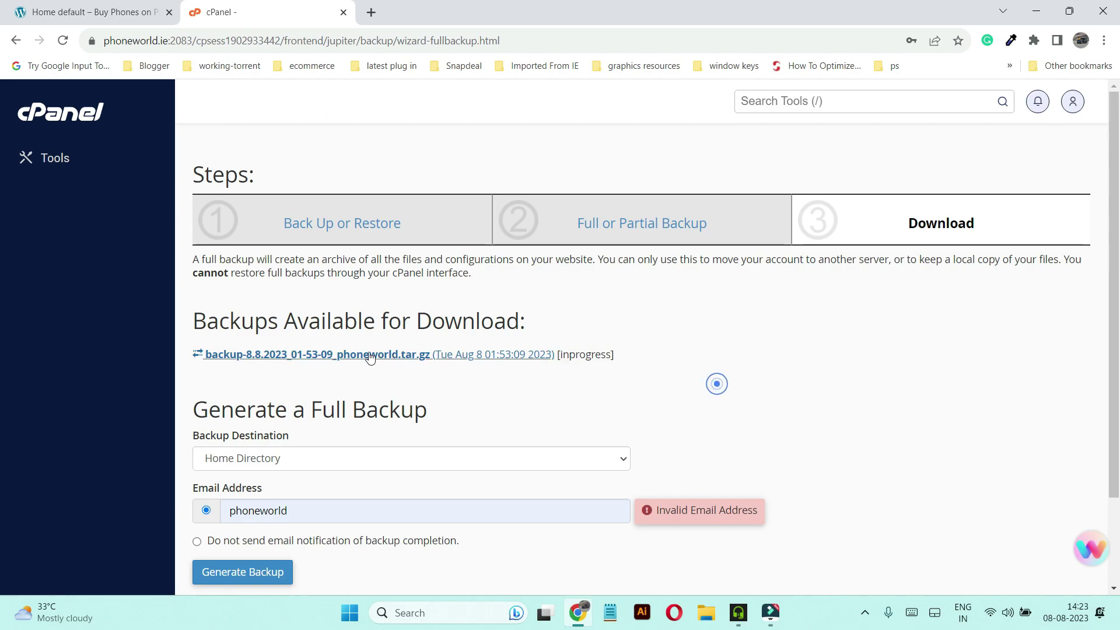
pyautogui.scroll(-2, 559, 331)
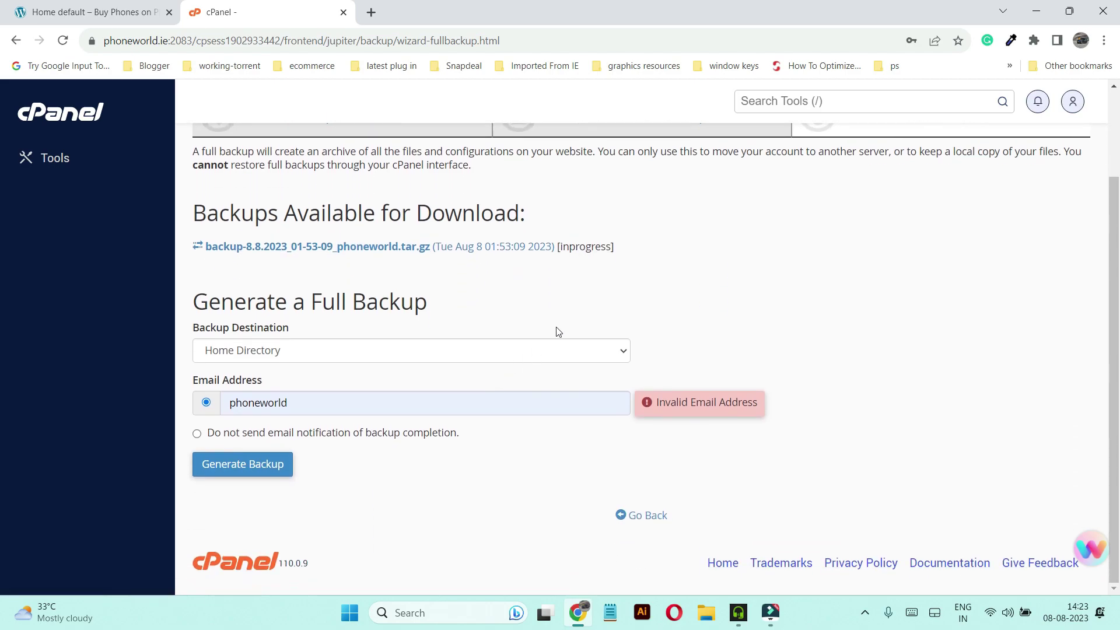
pyautogui.click(63, 40)
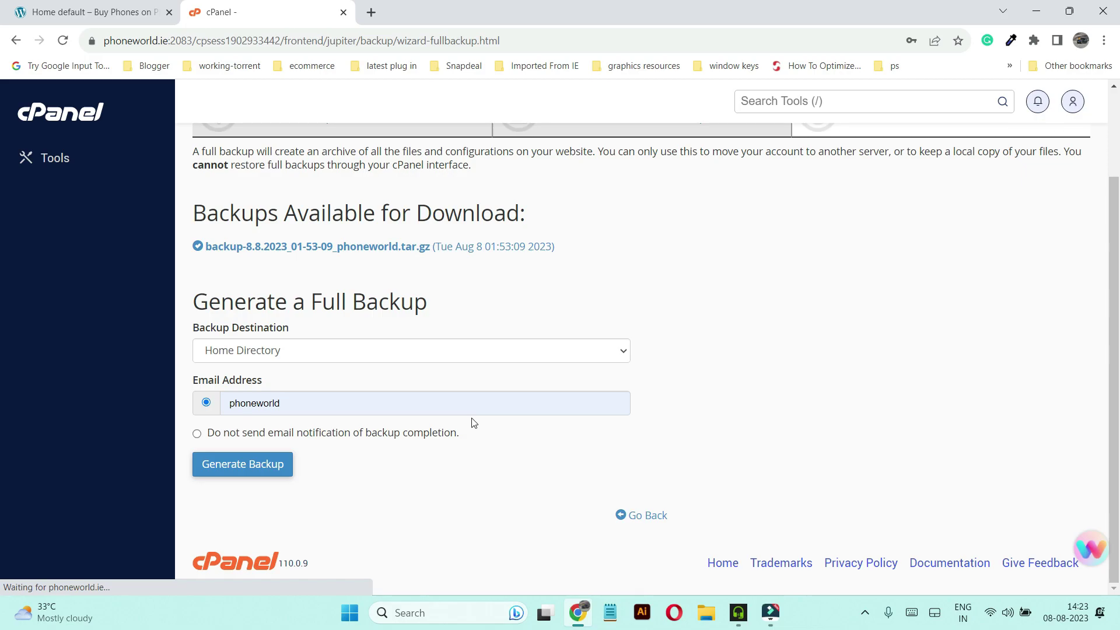
pyautogui.scroll(2, 863, 386)
pyautogui.scroll(-2, 838, 392)
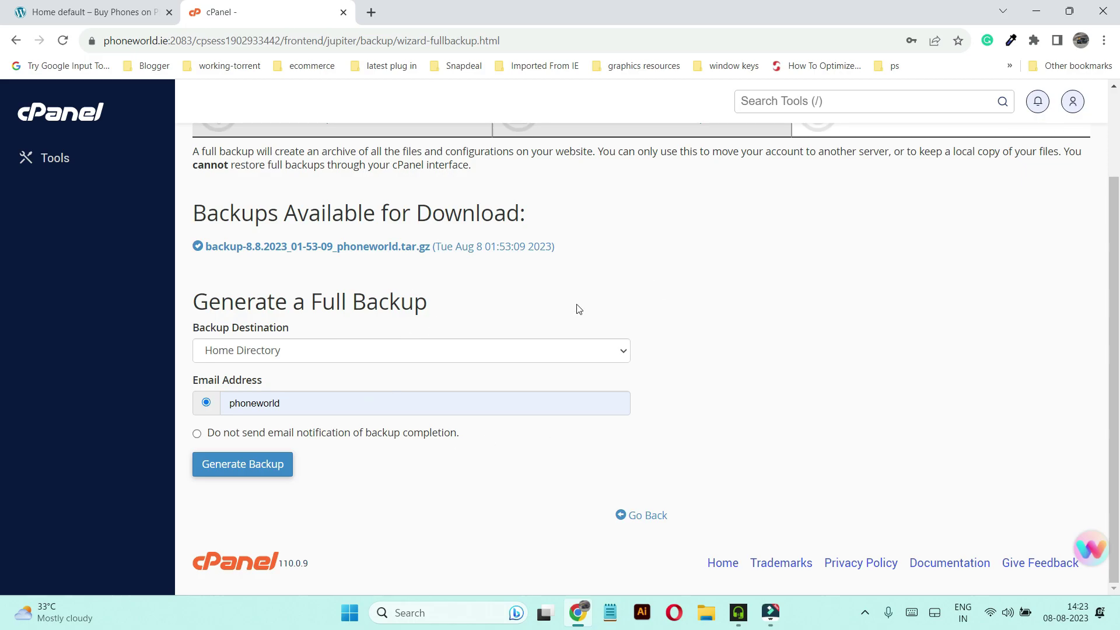
pyautogui.scroll(2, 767, 415)
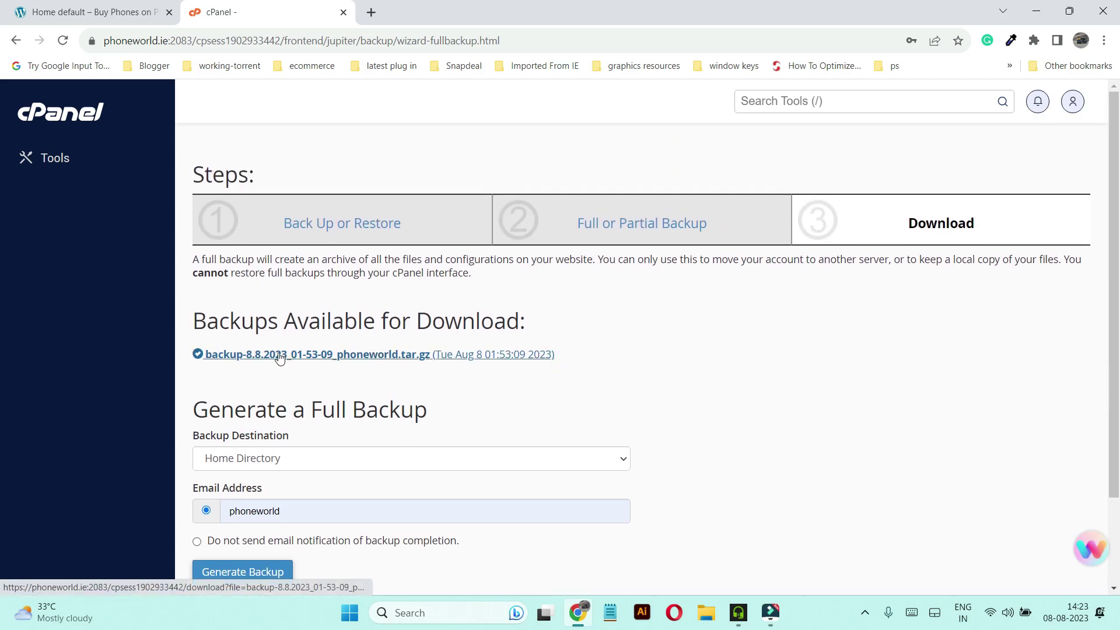
# Reopen the Backup Wizard through Backup Manager on the Tools page and proceed to the Full Backup download page.
pyautogui.click(243, 572)
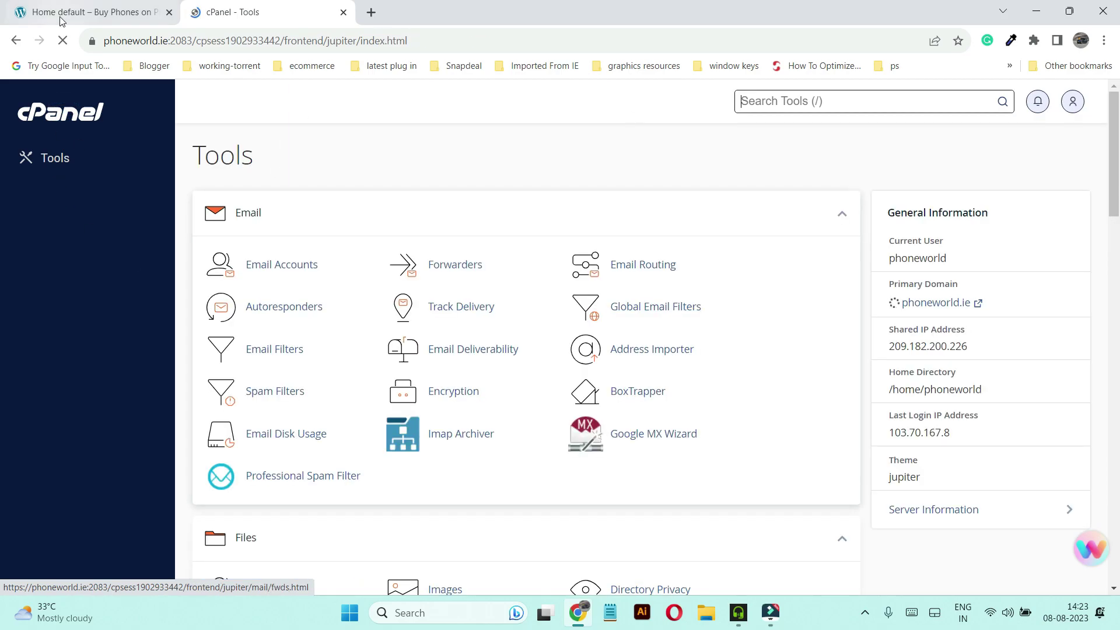
pyautogui.scroll(-5, 484, 397)
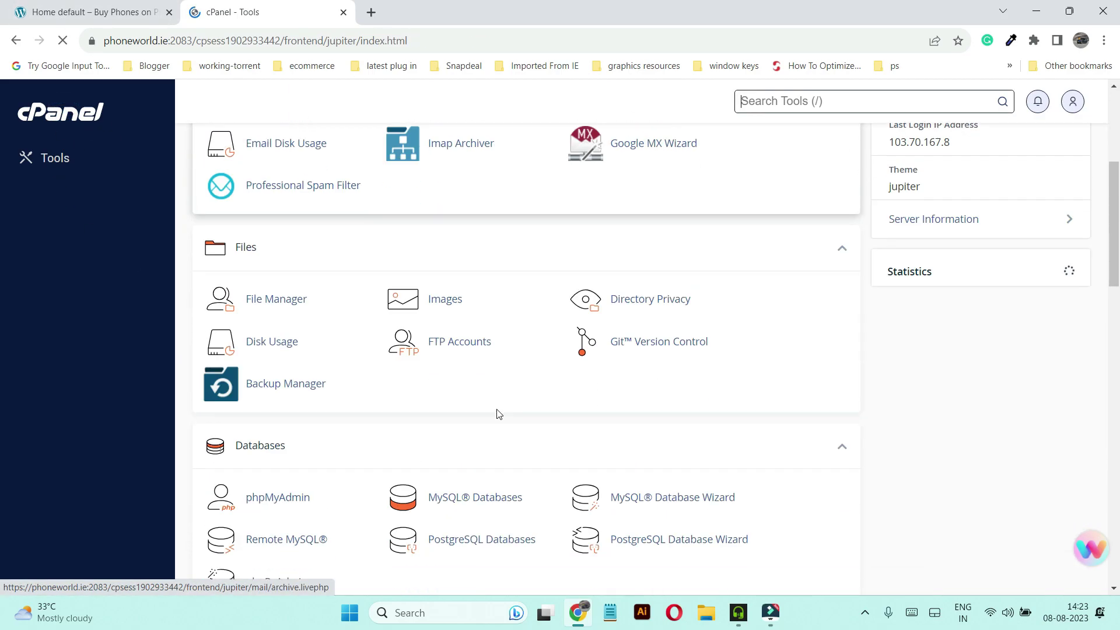
pyautogui.click(282, 383)
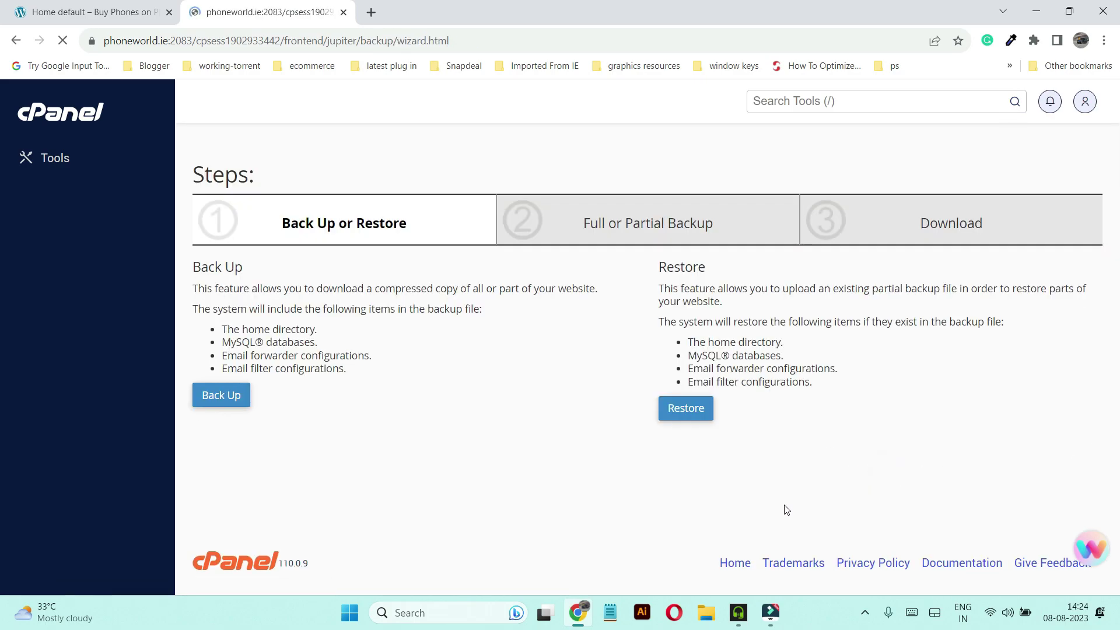
pyautogui.click(221, 395)
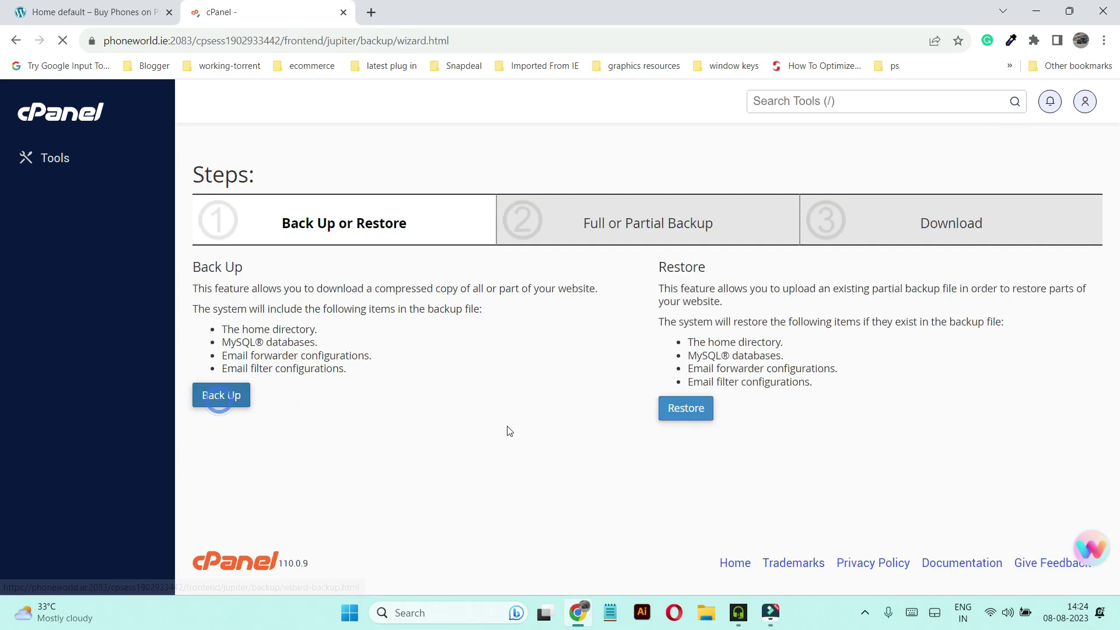
pyautogui.click(214, 353)
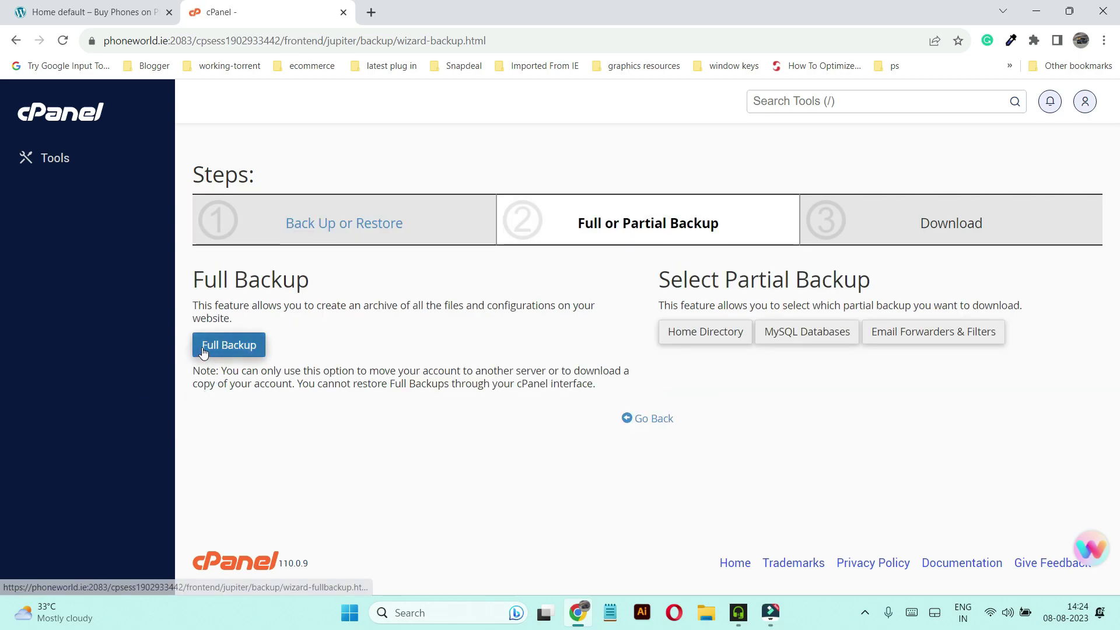
pyautogui.scroll(-2, 583, 430)
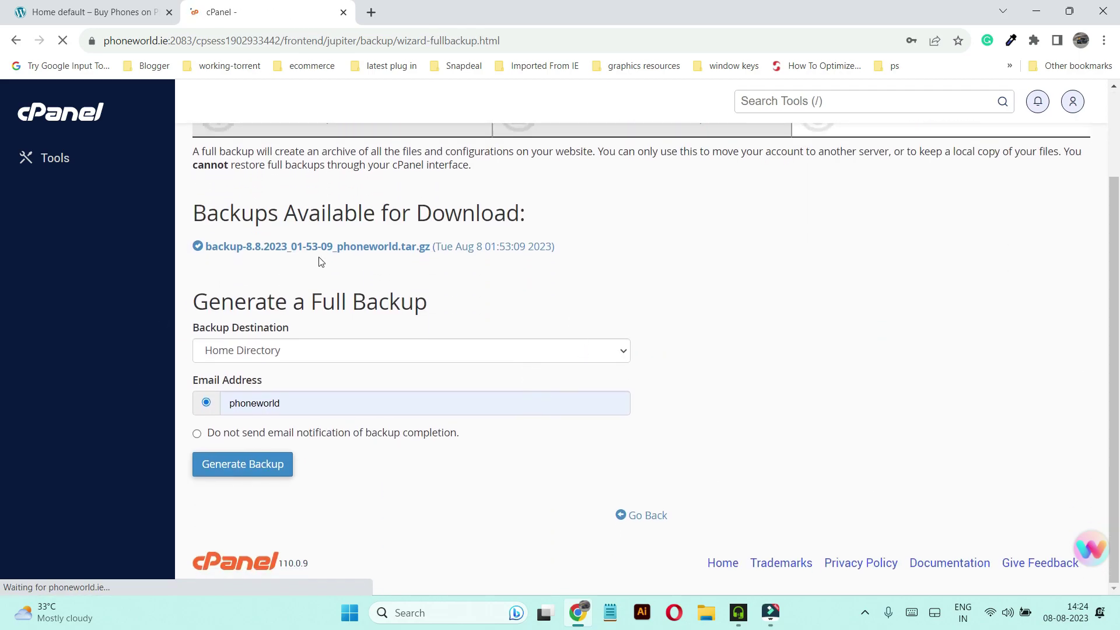
# Start downloading backup-8.8.2023_01-53-09_phoneworld.tar.gz and cancel at the save dialog.
pyautogui.click(310, 247)
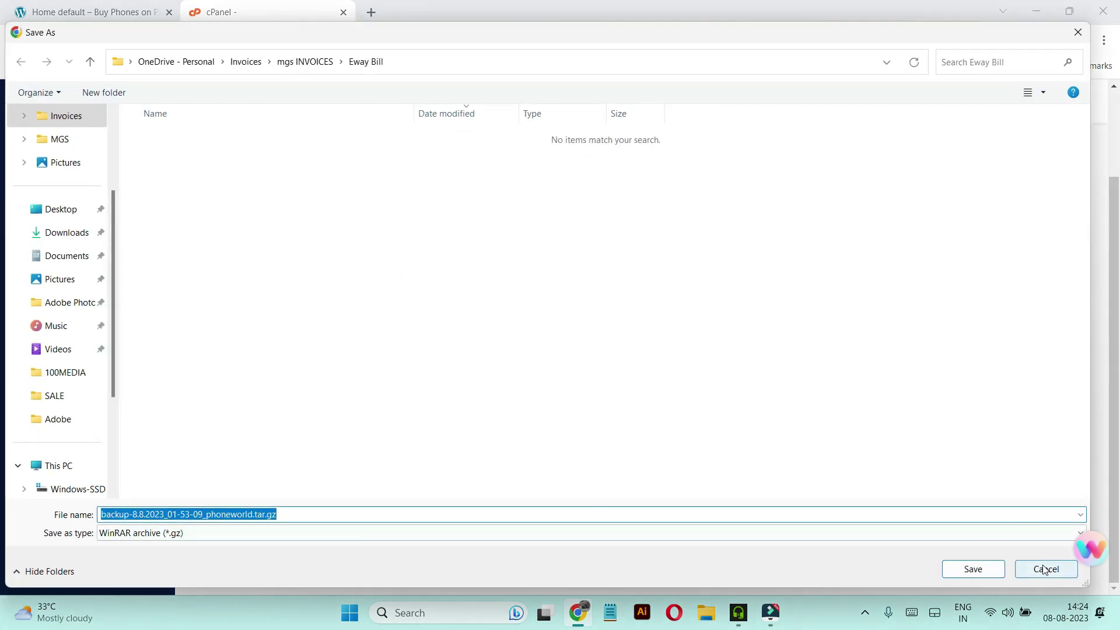
pyautogui.click(1045, 568)
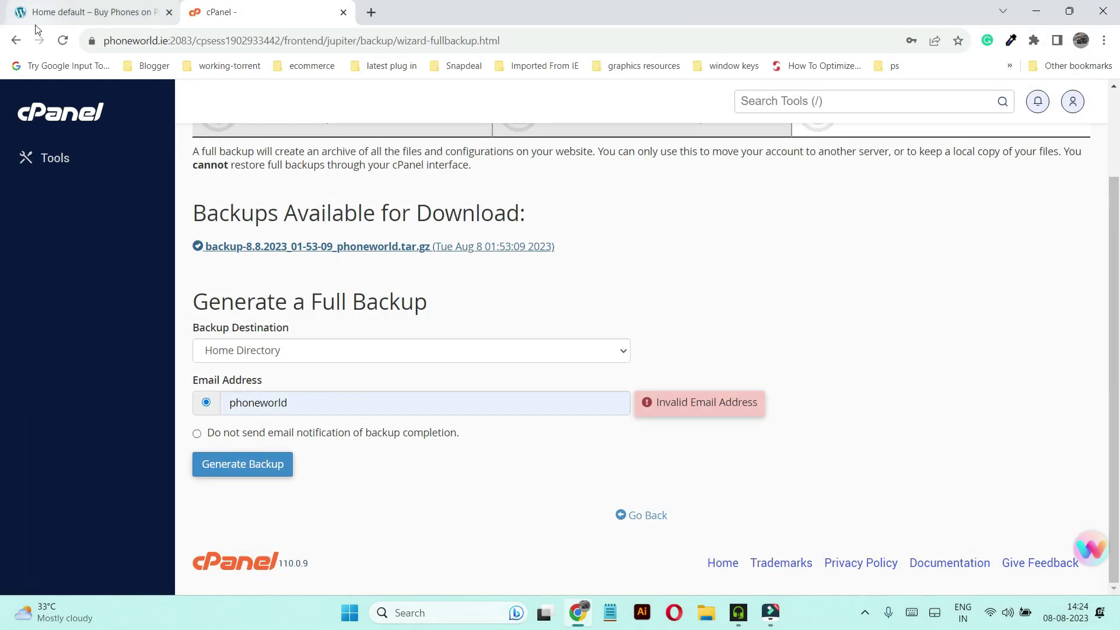
pyautogui.scroll(1, 217, 260)
pyautogui.scroll(1, 217, 261)
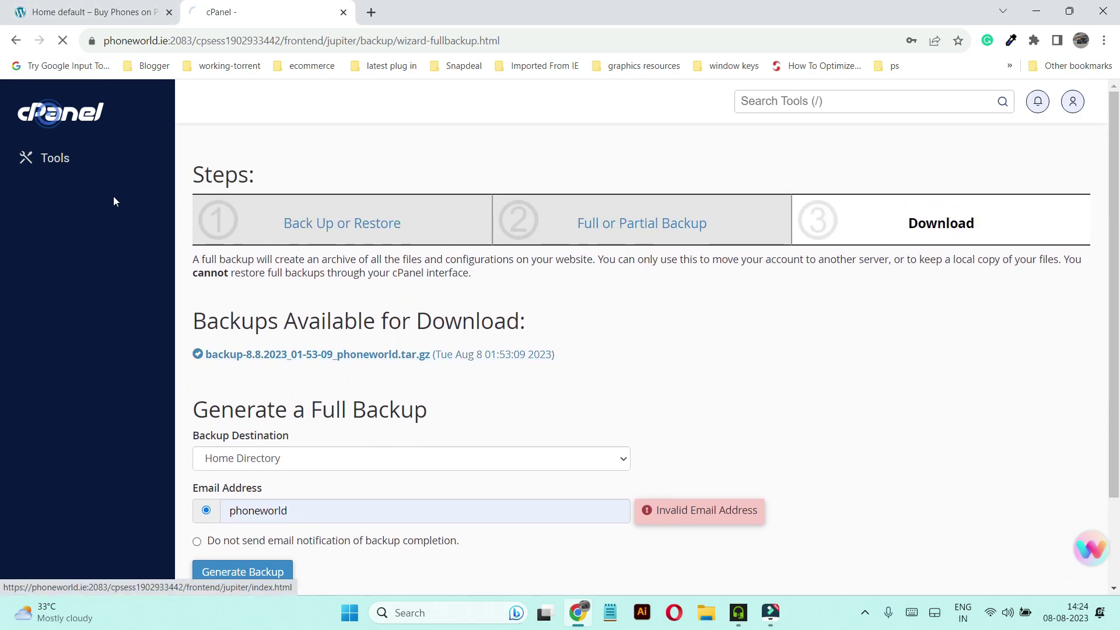
# Return to the cPanel Tools page and open File Manager from the Files group.
pyautogui.click(63, 130)
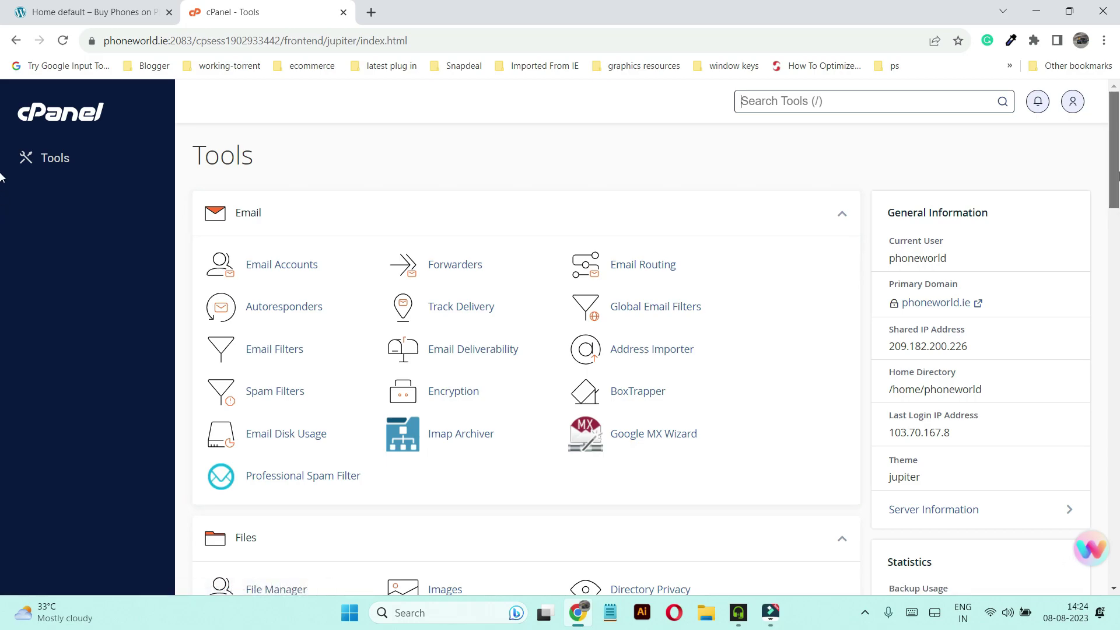
pyautogui.scroll(-5, 2, 239)
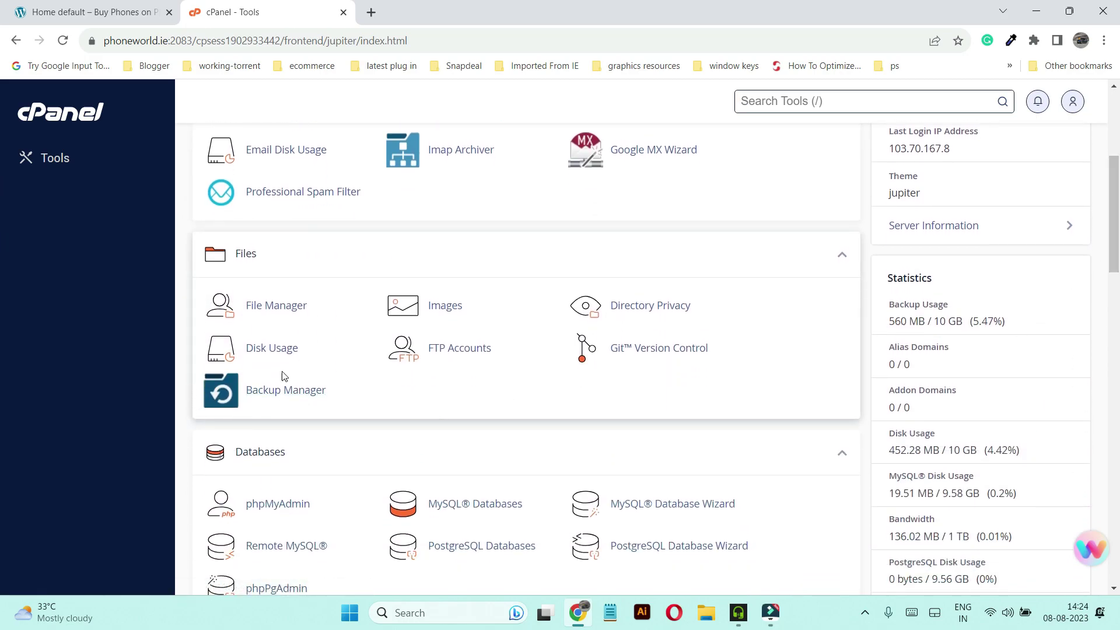
pyautogui.scroll(3, 569, 397)
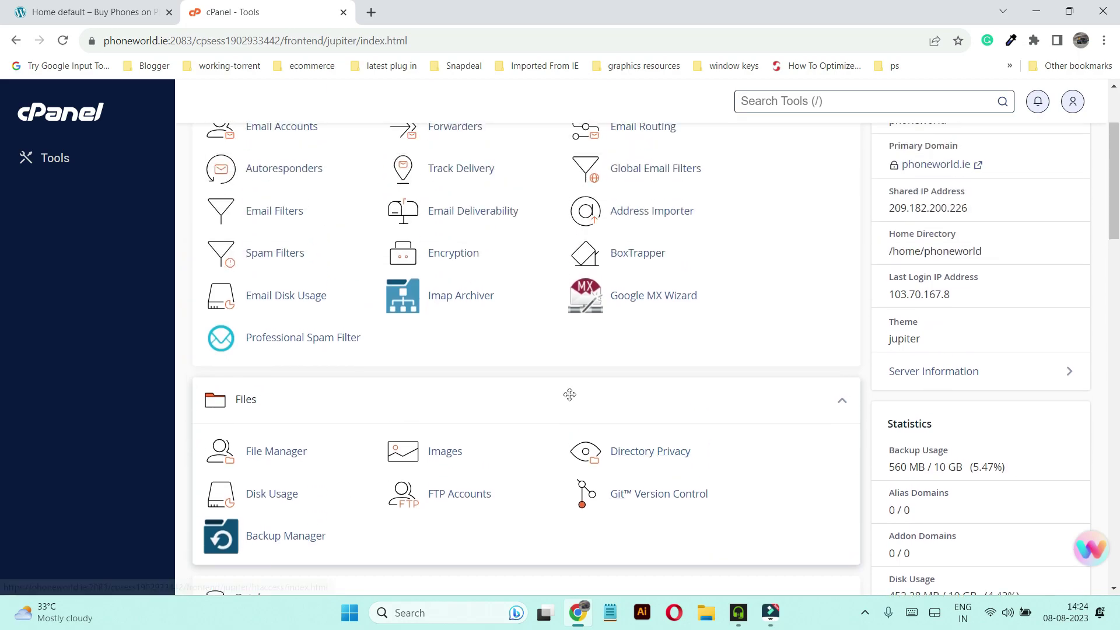
pyautogui.scroll(-1, 569, 395)
pyautogui.scroll(-1, 388, 394)
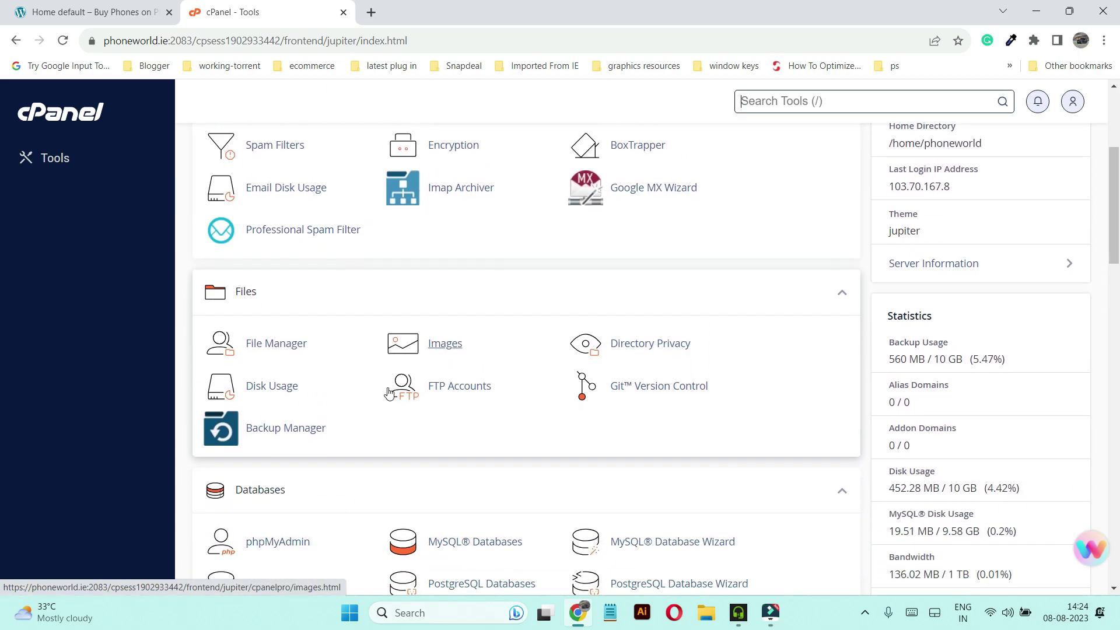
pyautogui.scroll(-1, 388, 394)
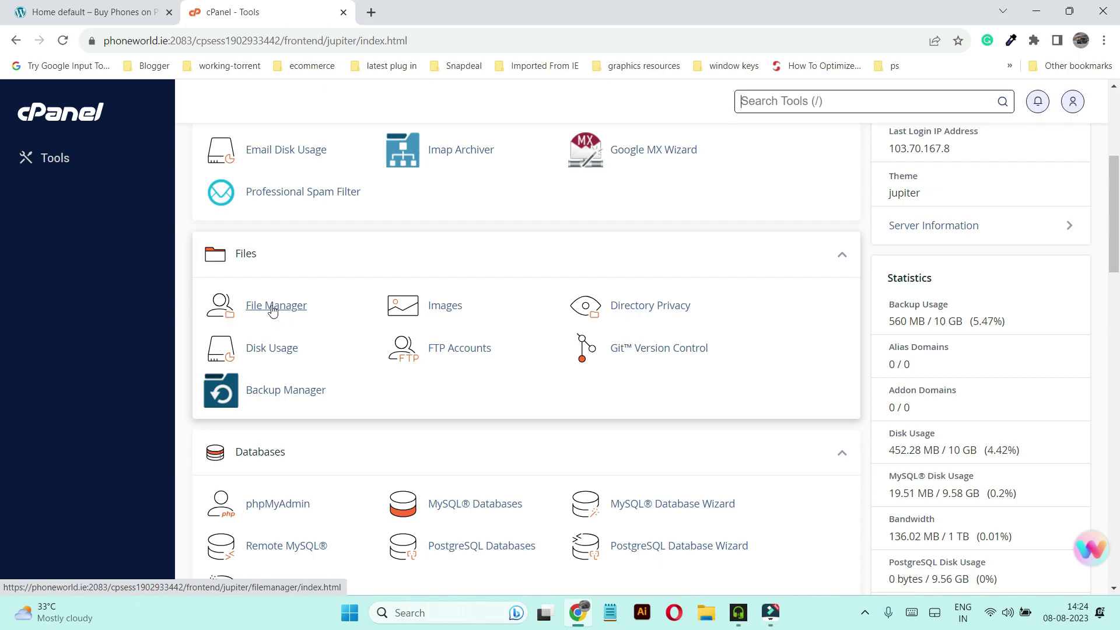
pyautogui.click(272, 309)
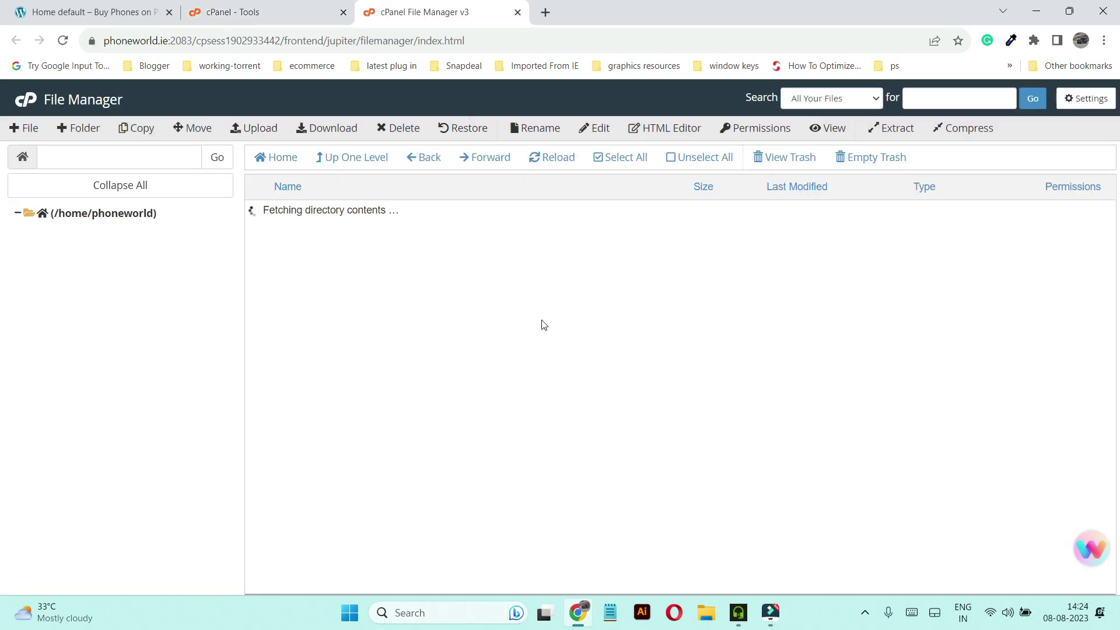
pyautogui.scroll(-3, 362, 278)
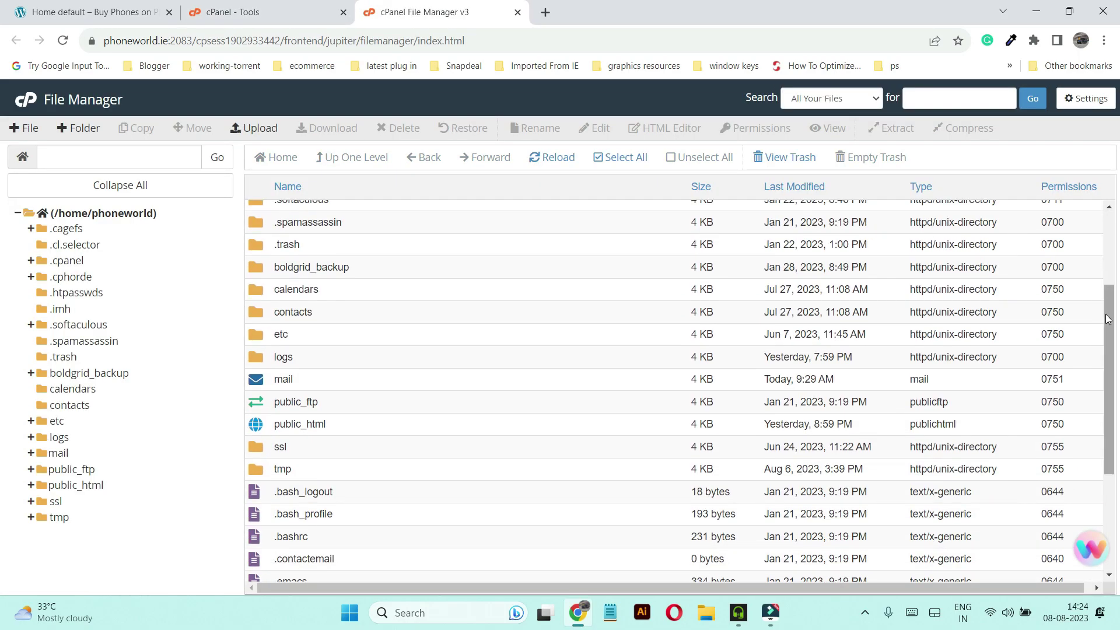
pyautogui.moveTo(1108, 319); pyautogui.dragTo(1115, 248)
pyautogui.scroll(1, 453, 225)
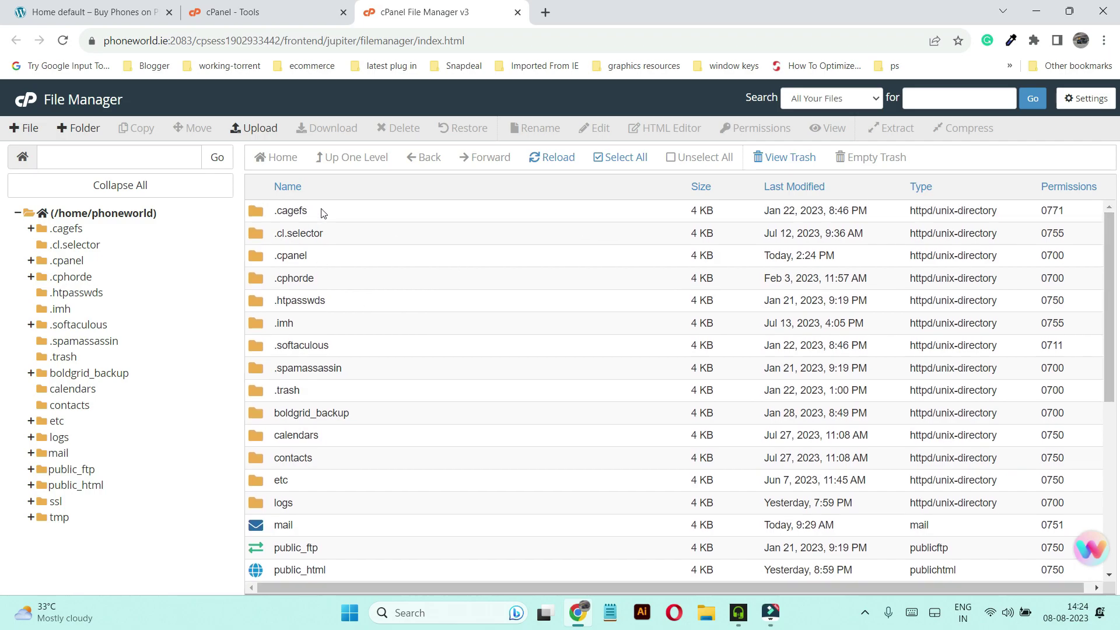
pyautogui.click(321, 211)
pyautogui.click(321, 208)
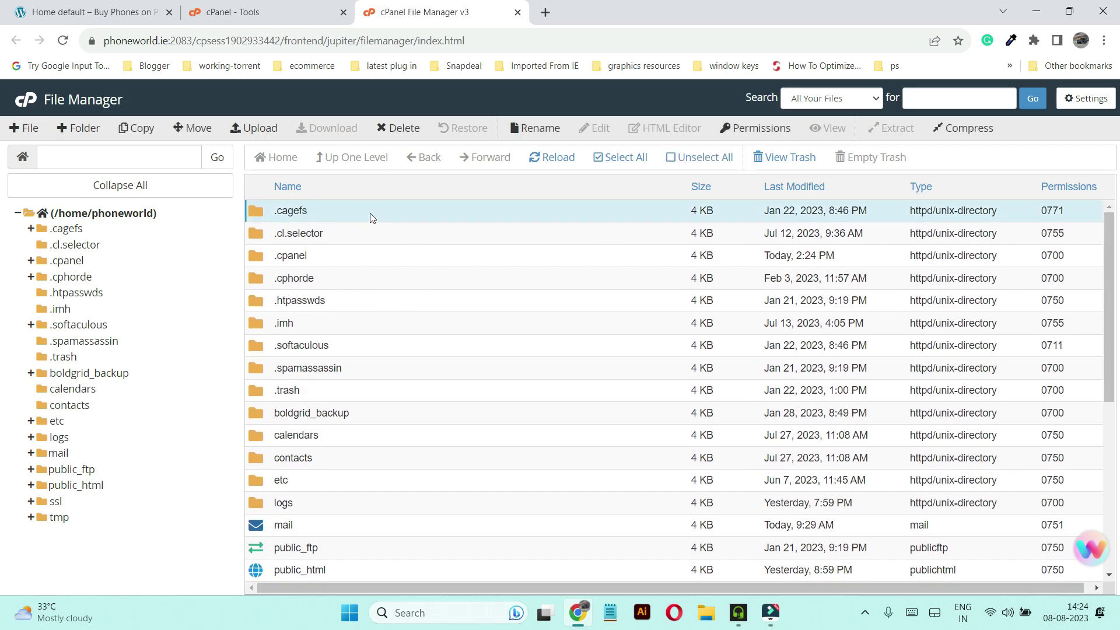
pyautogui.scroll(-5, 482, 436)
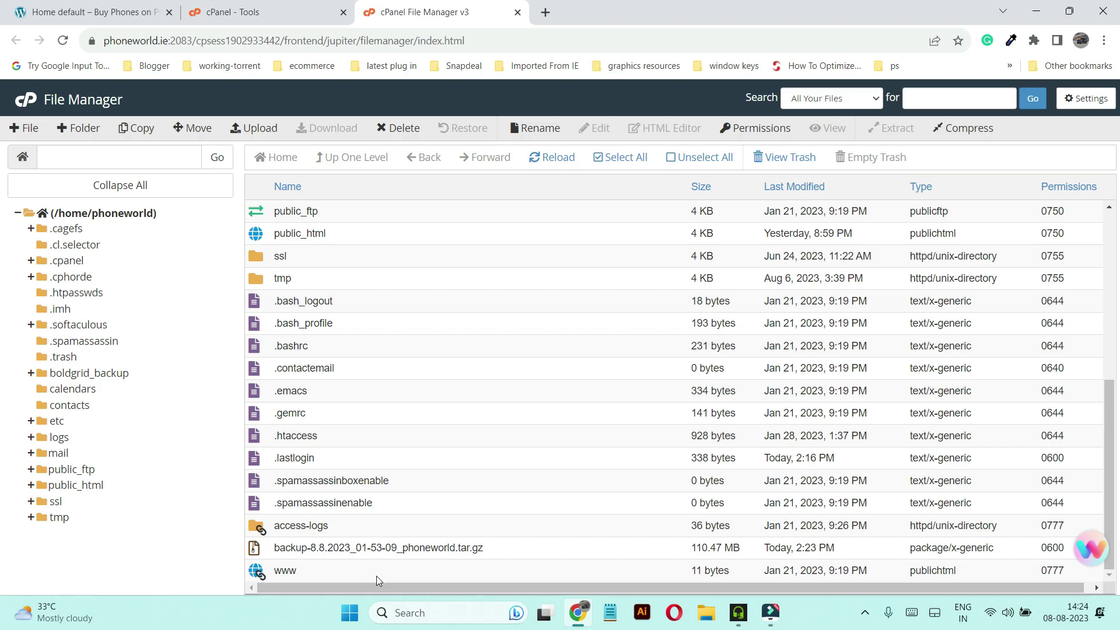
pyautogui.keyDown('shift'); pyautogui.click(349, 576); pyautogui.keyUp('shift')
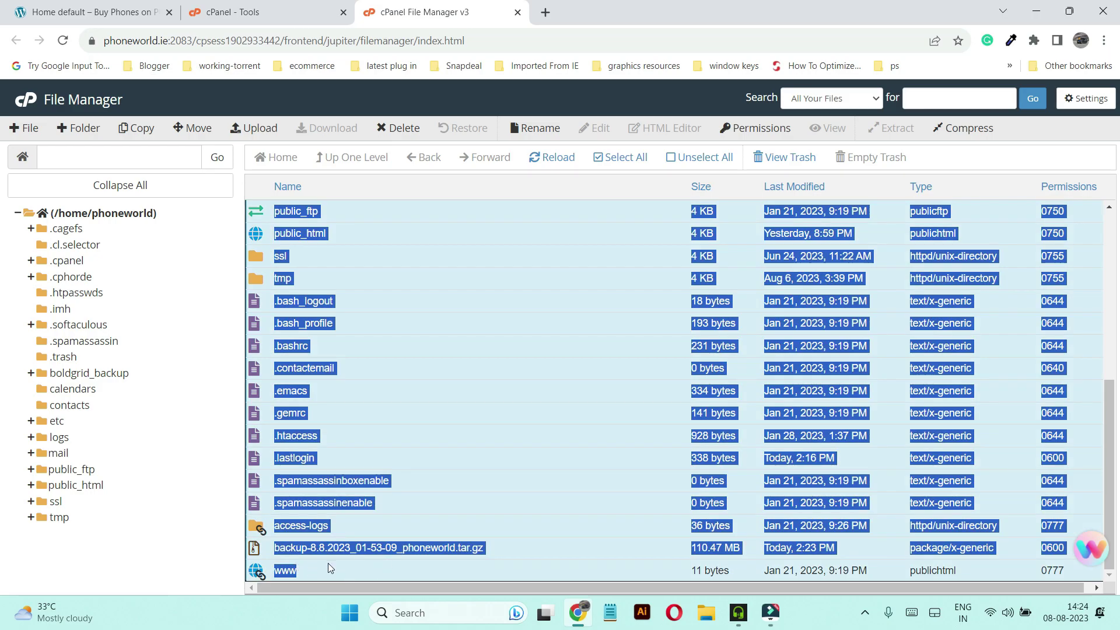
# Start compressing all selected /home/phoneworld items with the Zip Archive type and cancel the Compress dialog.
pyautogui.rightClick(400, 385)
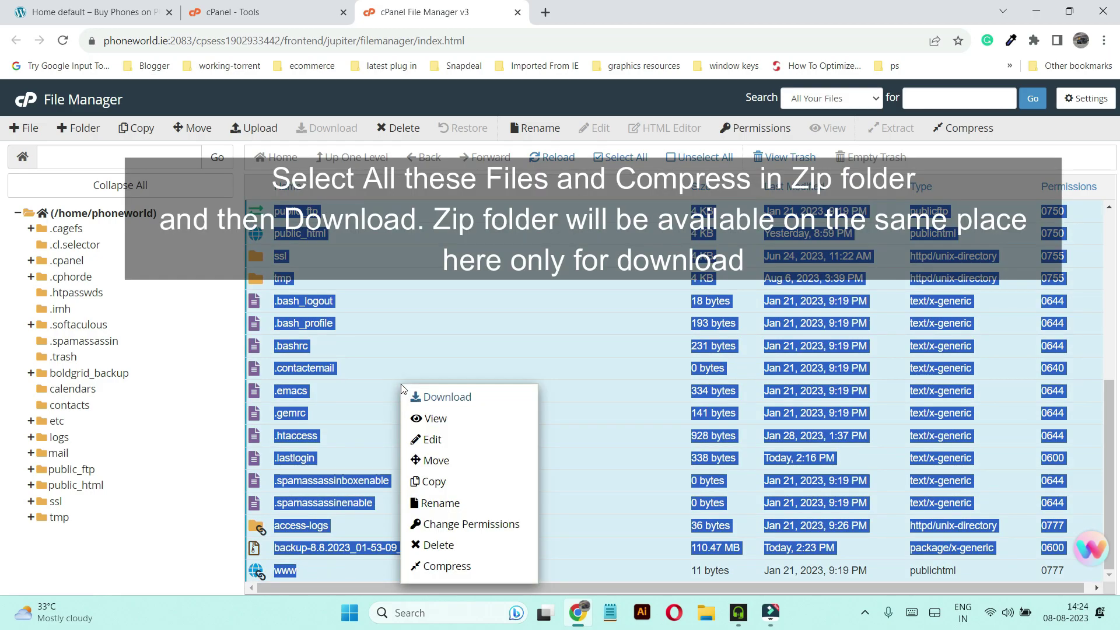
pyautogui.click(448, 568)
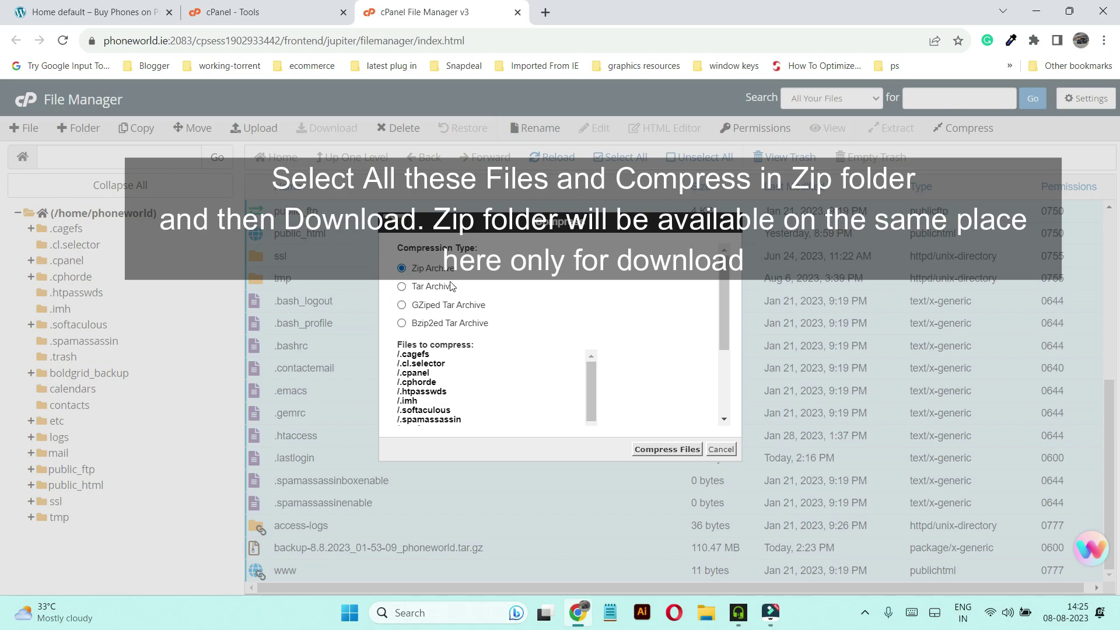
pyautogui.click(722, 451)
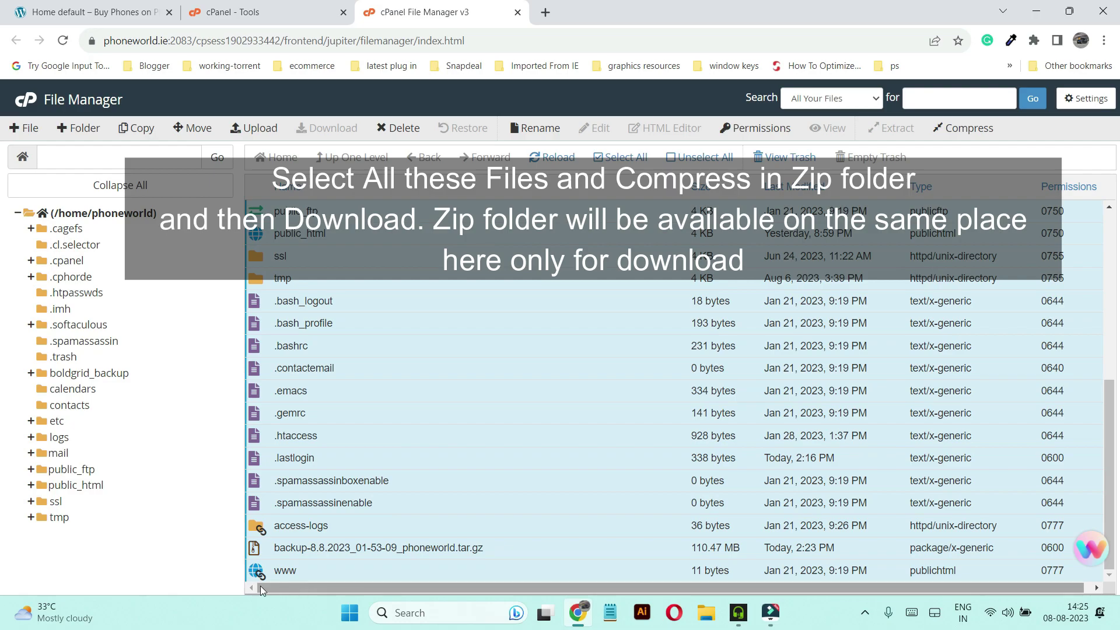
# Start downloading backup-8.8.2023_01-53-09_phoneworld.tar.gz from the File Manager list and cancel at the save dialog.
pyautogui.click(496, 547)
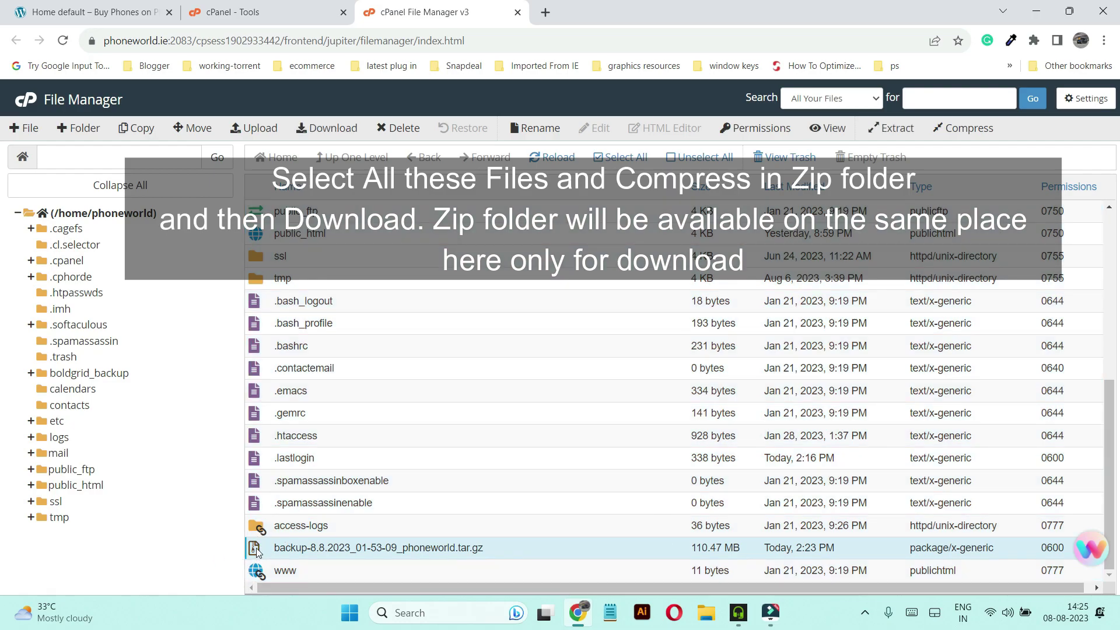
pyautogui.scroll(7, 255, 245)
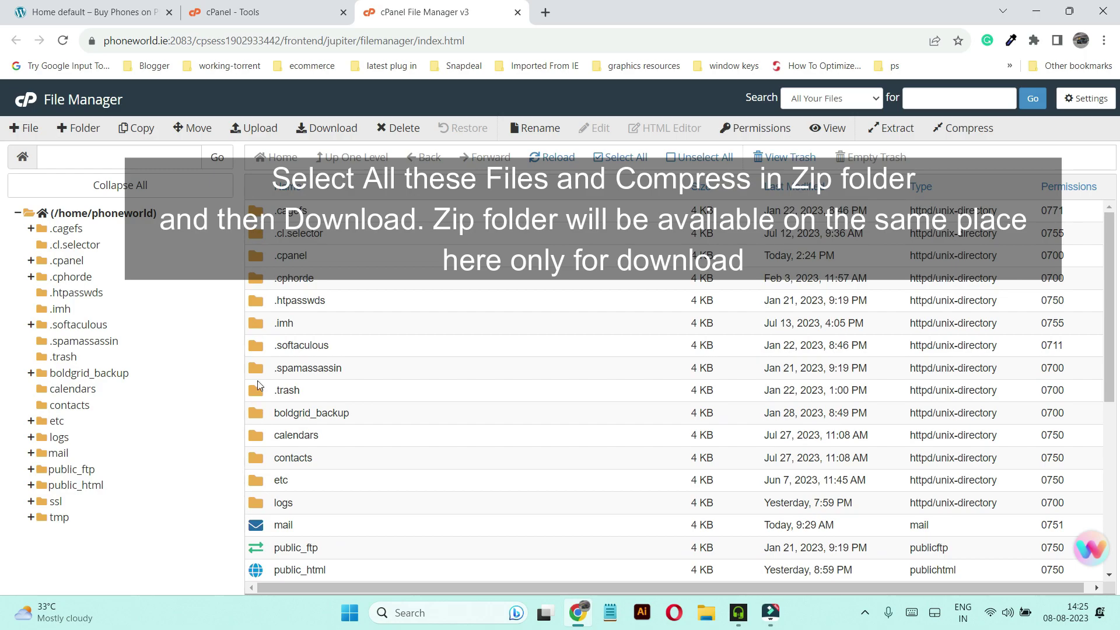
pyautogui.scroll(-7, 260, 385)
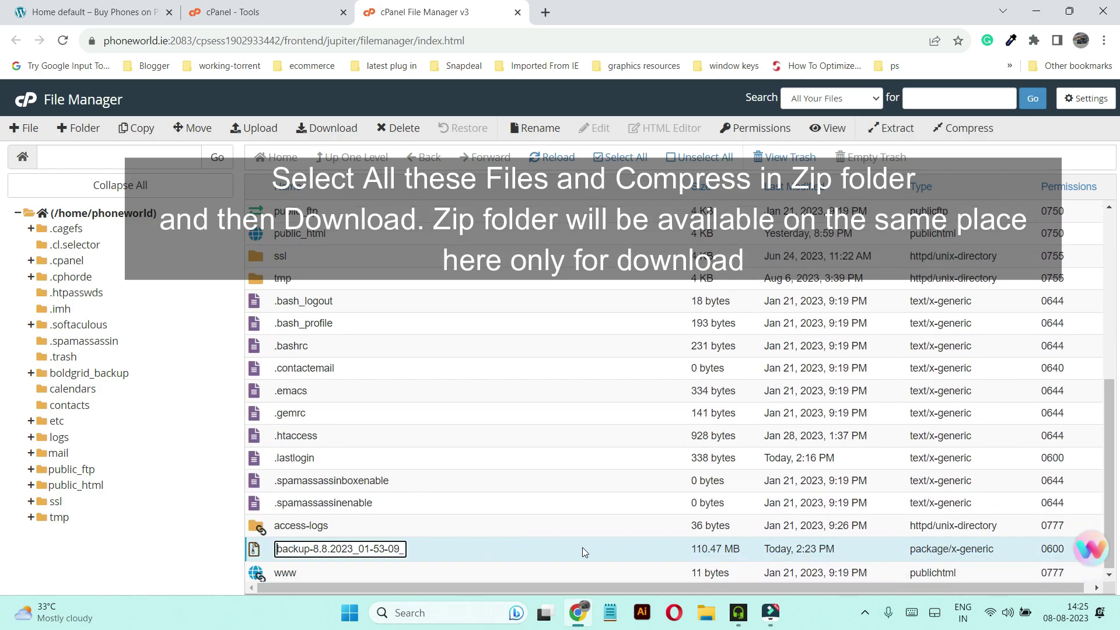
pyautogui.keyDown('ctrl'); pyautogui.click(585, 552); pyautogui.keyUp('ctrl')
pyautogui.click(795, 544)
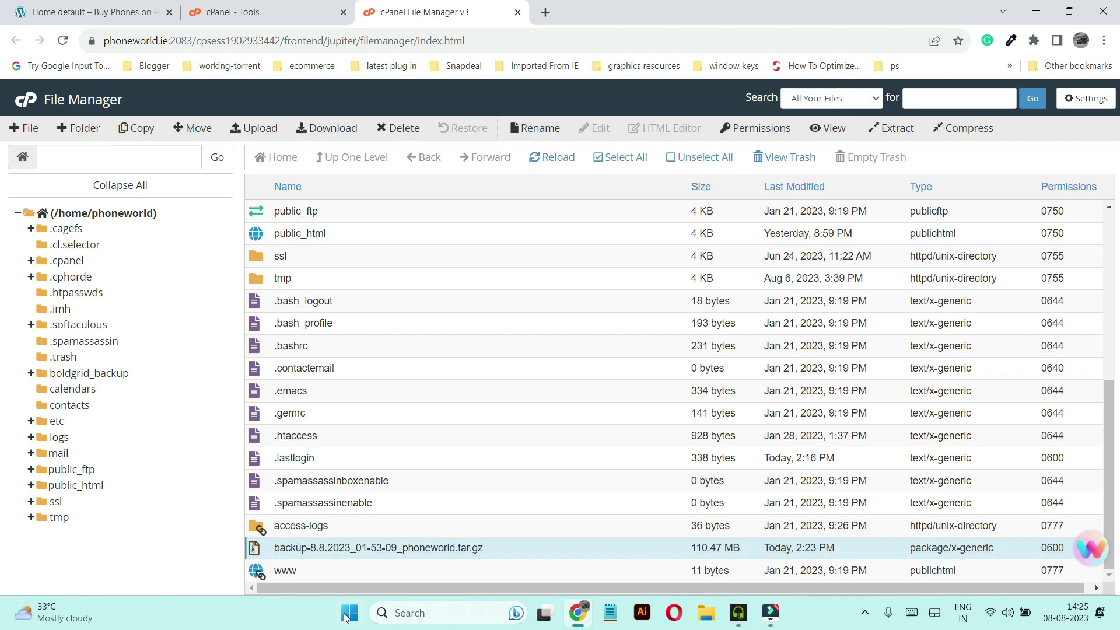
pyautogui.doubleClick(254, 549)
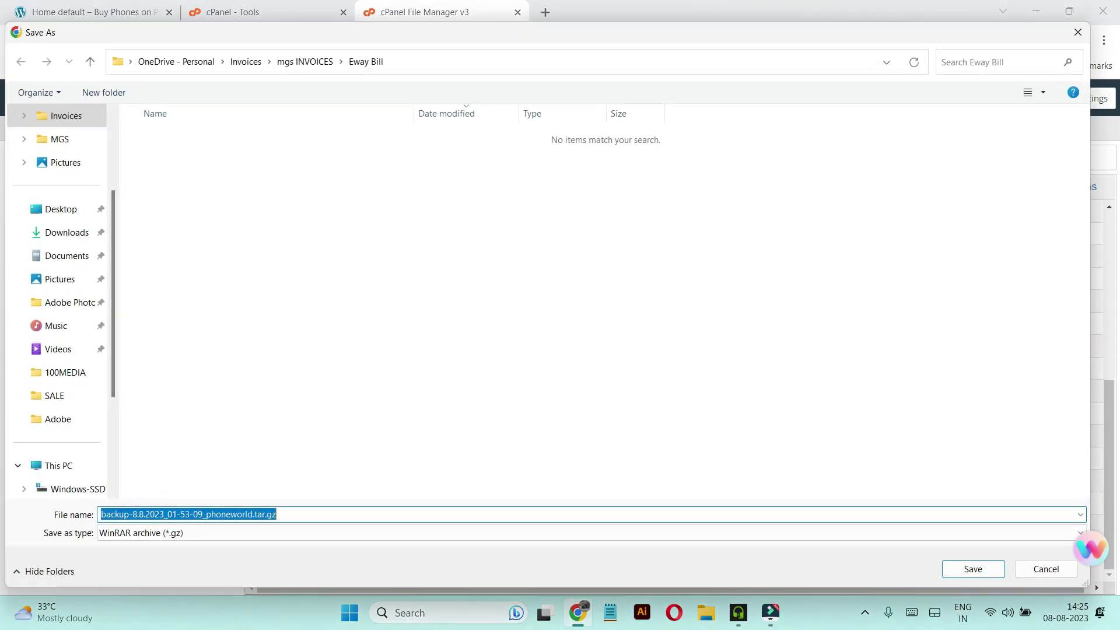
pyautogui.click(1046, 570)
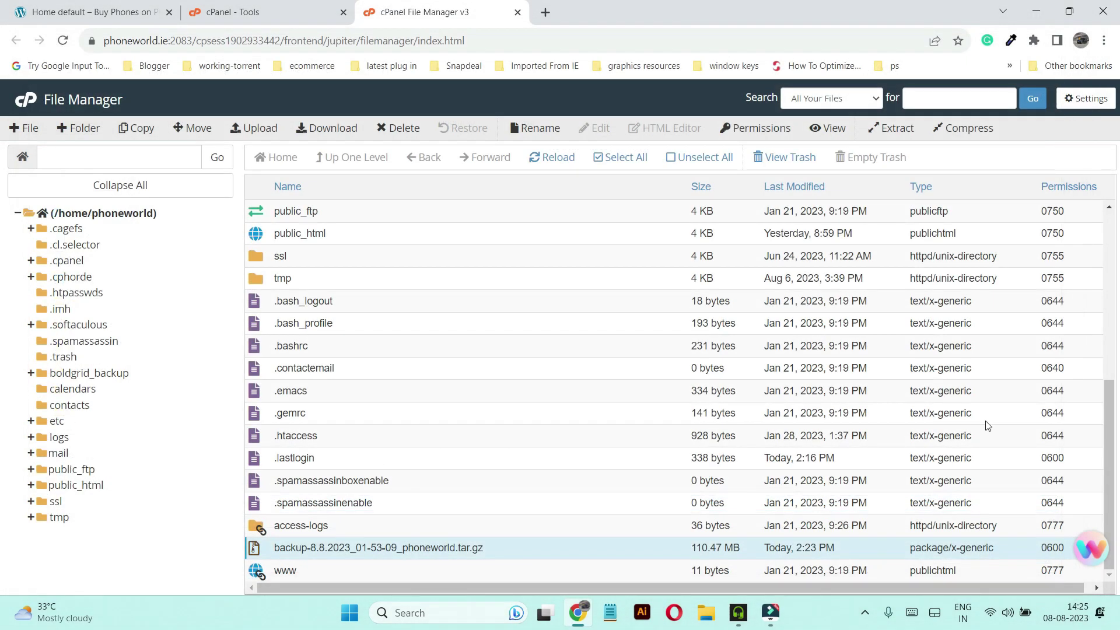
pyautogui.scroll(6, 387, 470)
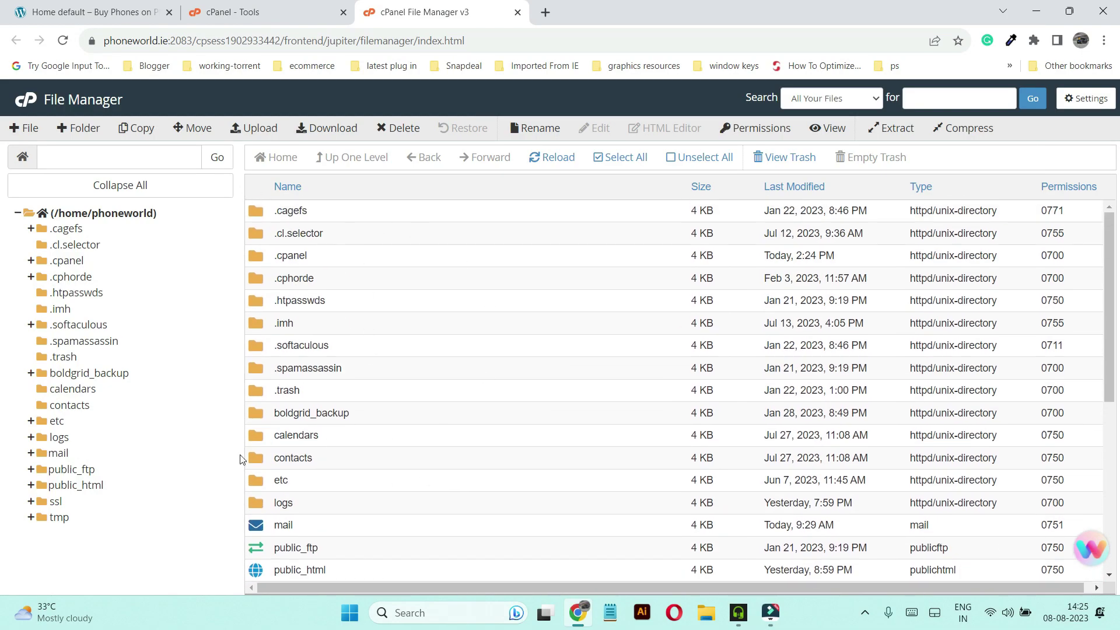
pyautogui.scroll(-6, 669, 388)
pyautogui.scroll(6, 380, 431)
pyautogui.scroll(-6, 478, 496)
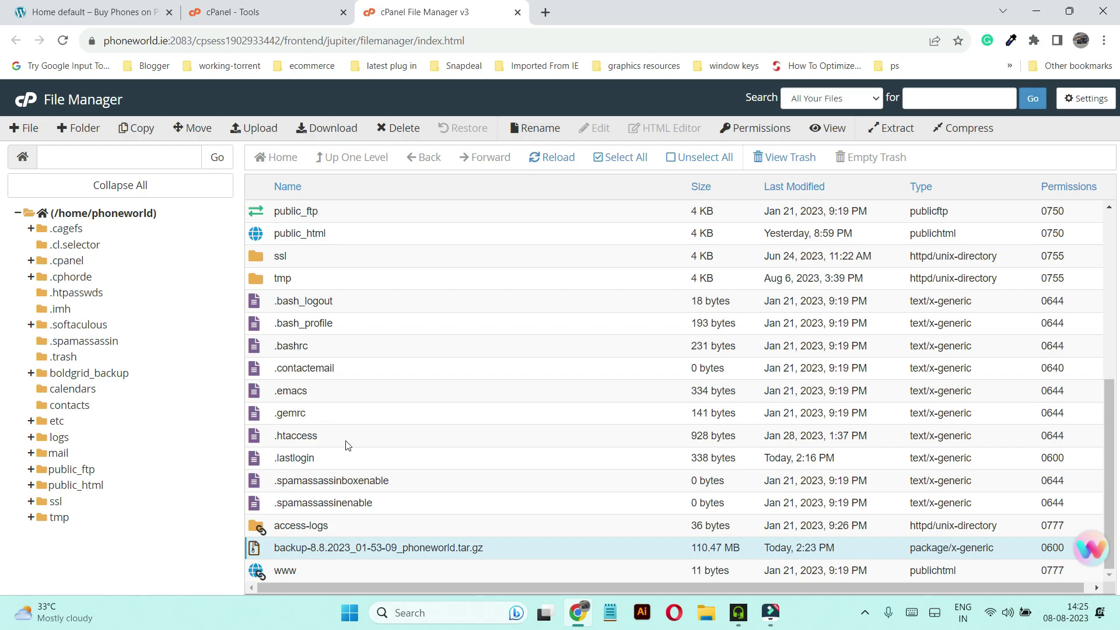
pyautogui.scroll(8, 346, 445)
pyautogui.scroll(-8, 309, 284)
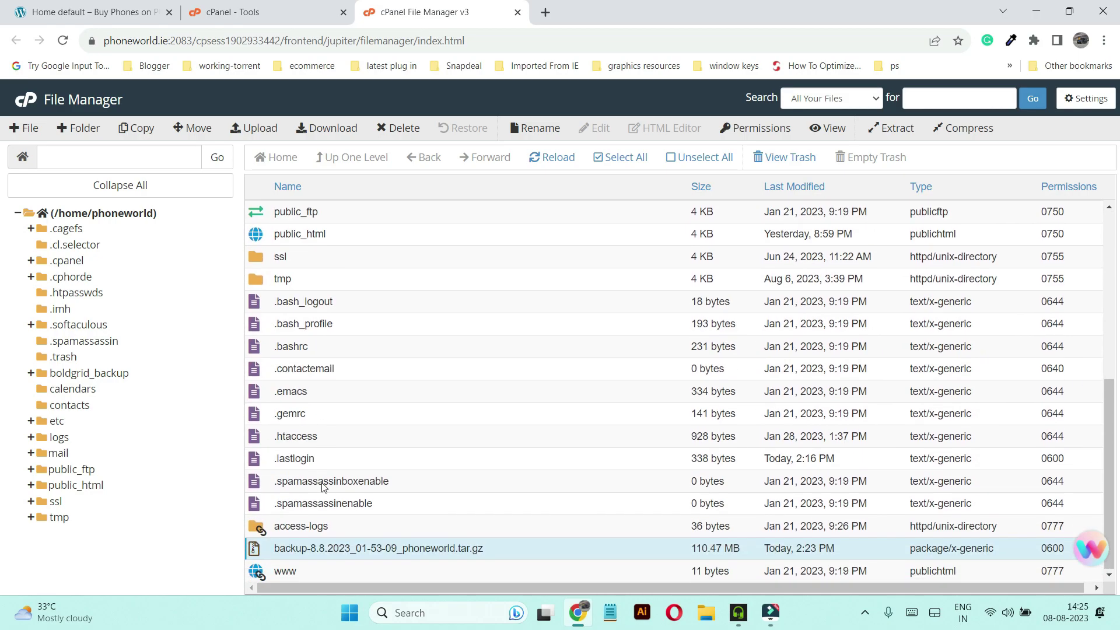
pyautogui.scroll(8, 321, 572)
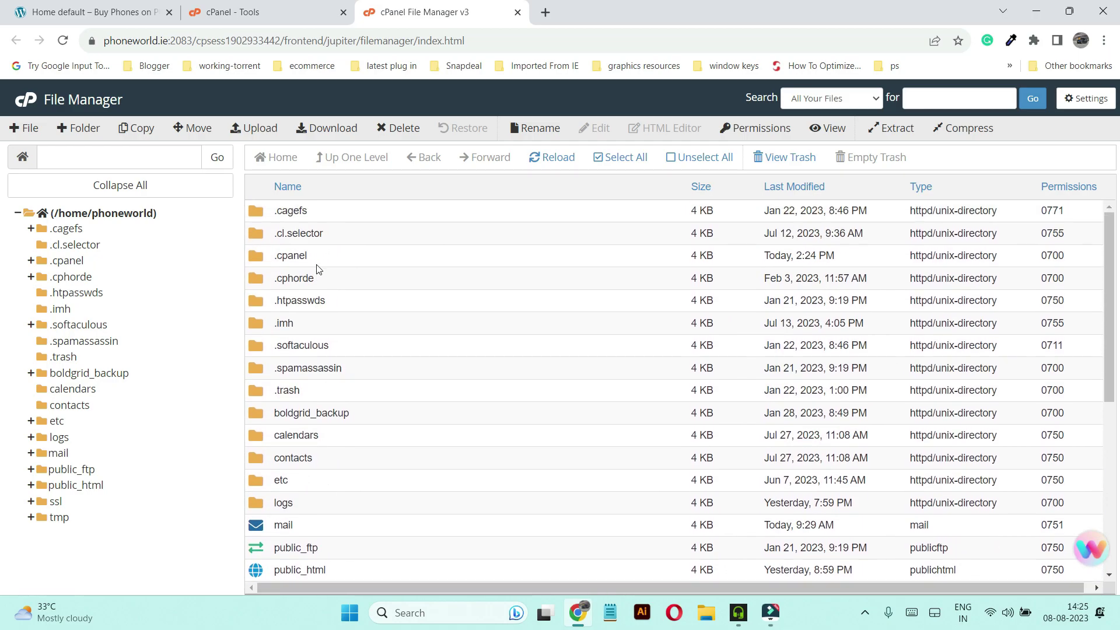
pyautogui.scroll(-3, 321, 495)
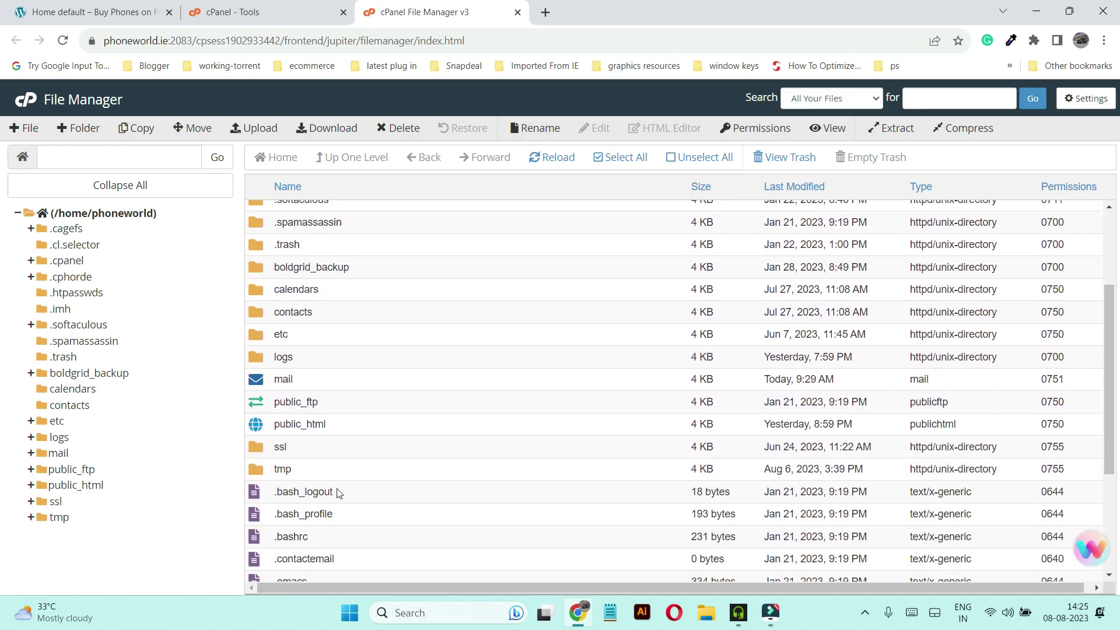
pyautogui.scroll(3, 357, 487)
pyautogui.scroll(-5, 358, 487)
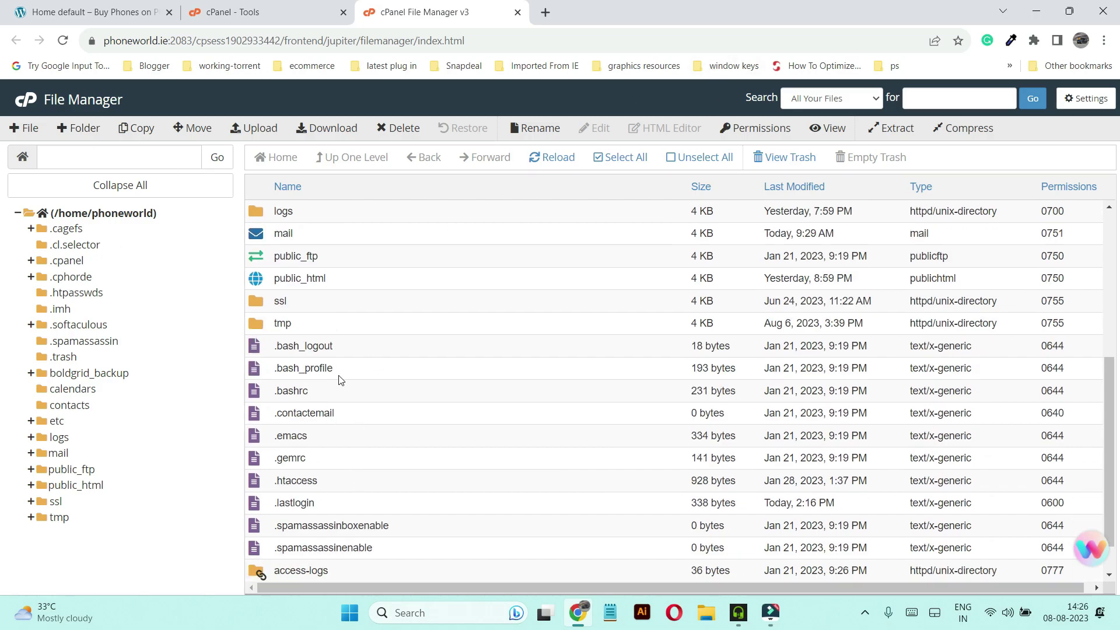
pyautogui.scroll(-1, 317, 482)
# Return to the cPanel Tools page and open the phoneworld_wp648 database in phpMyAdmin.
pyautogui.scroll(8, 374, 497)
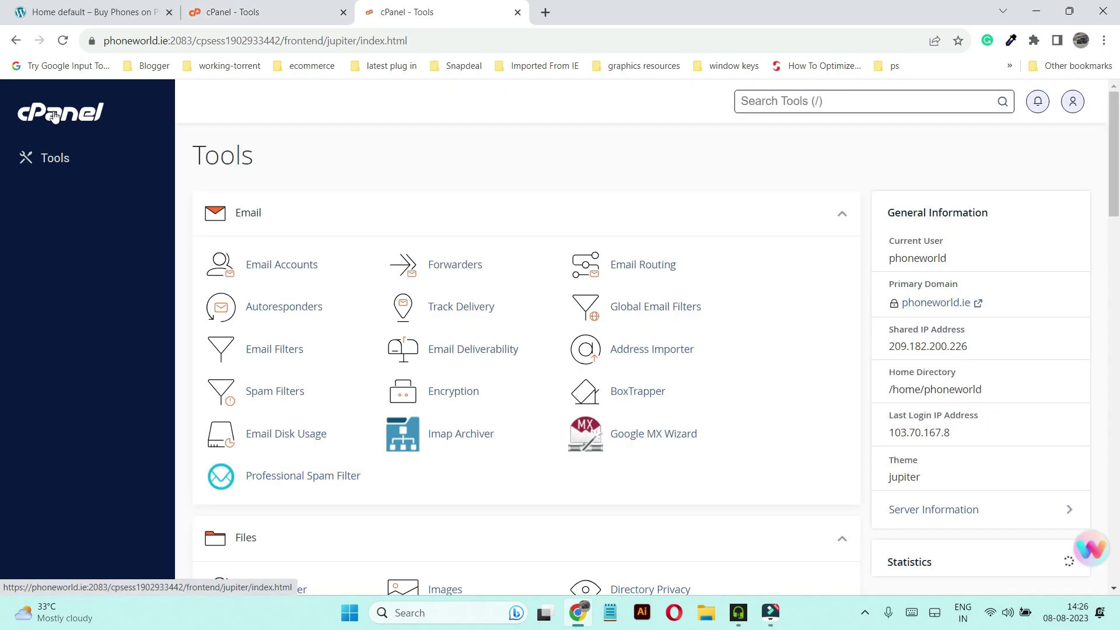
pyautogui.scroll(-5, 564, 446)
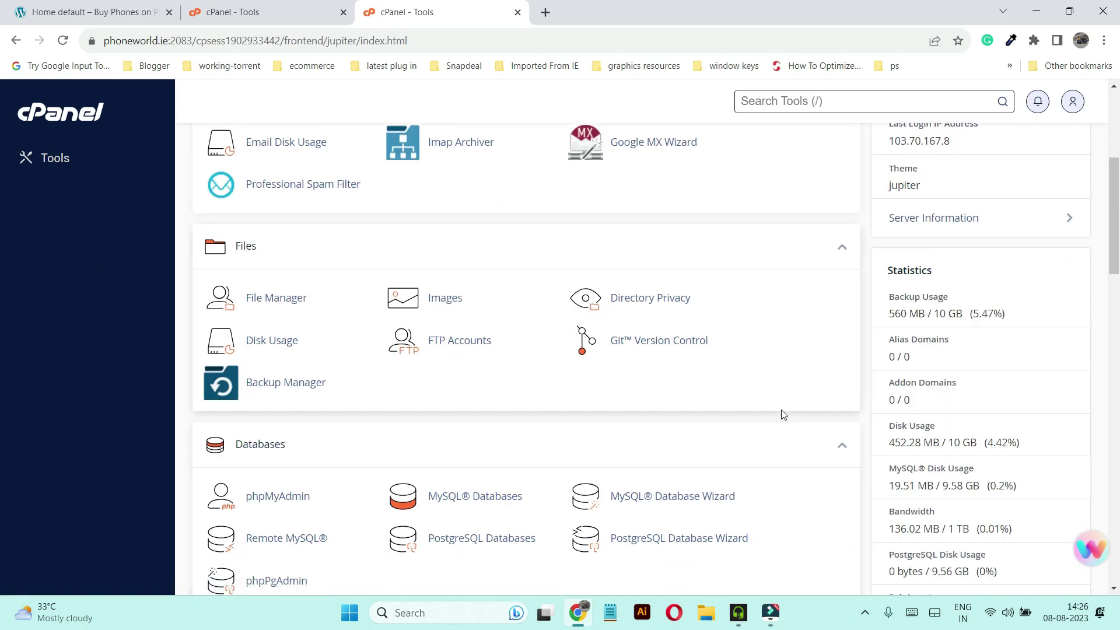
pyautogui.scroll(-3, 780, 435)
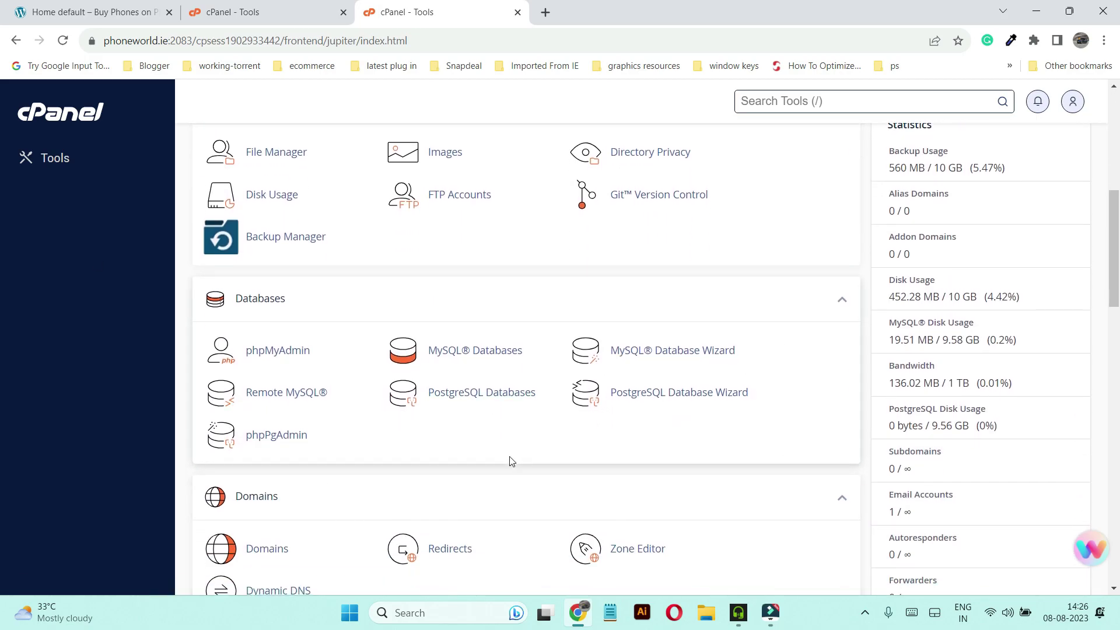
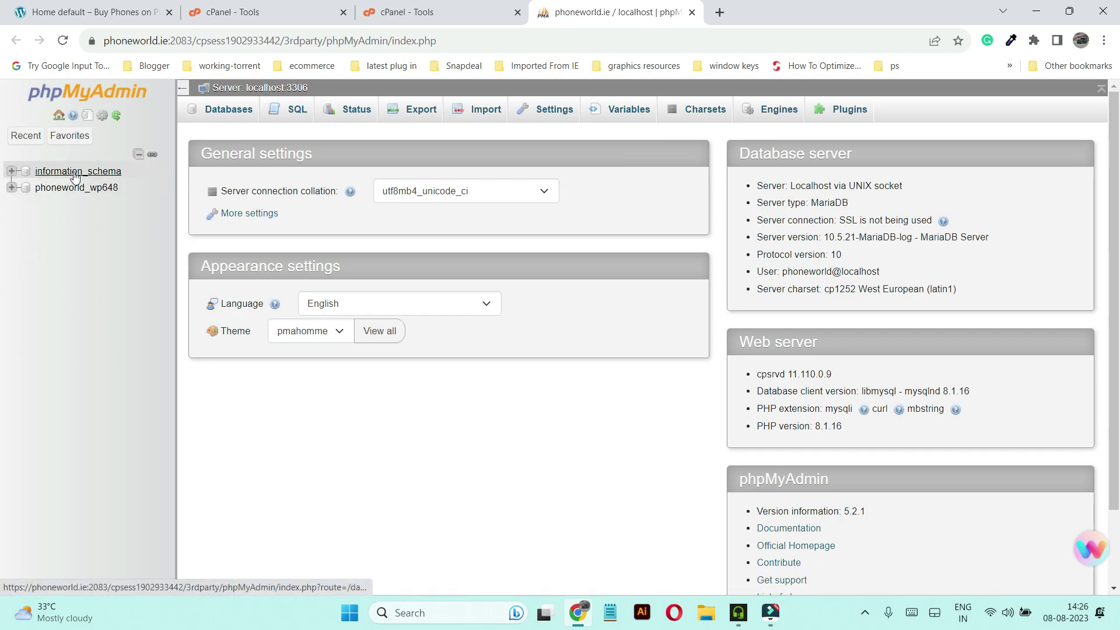
pyautogui.click(12, 187)
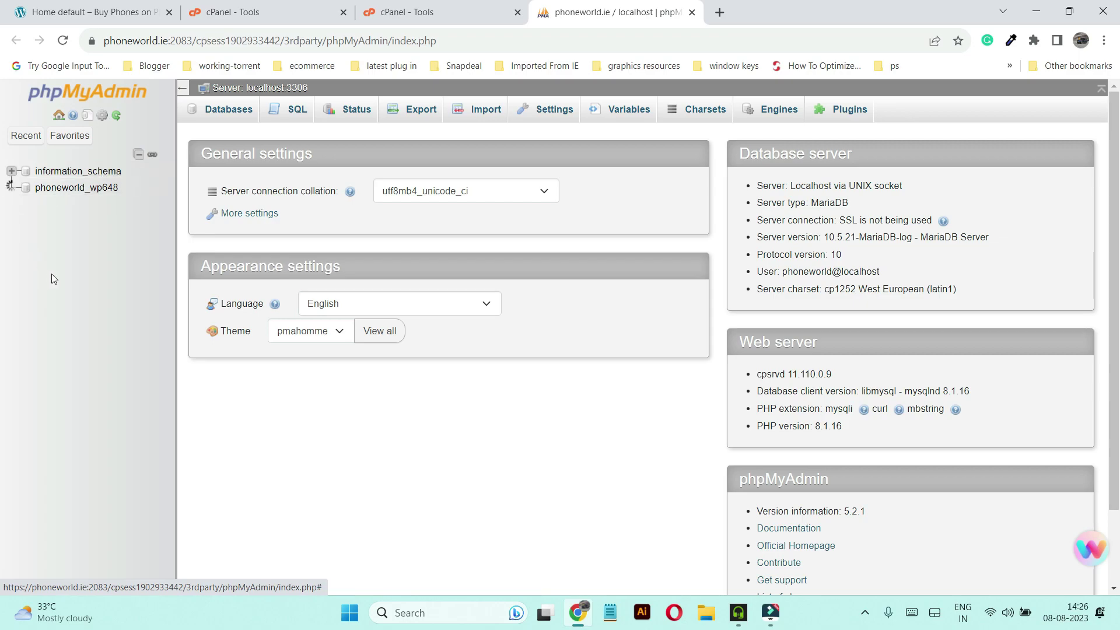
pyautogui.click(60, 189)
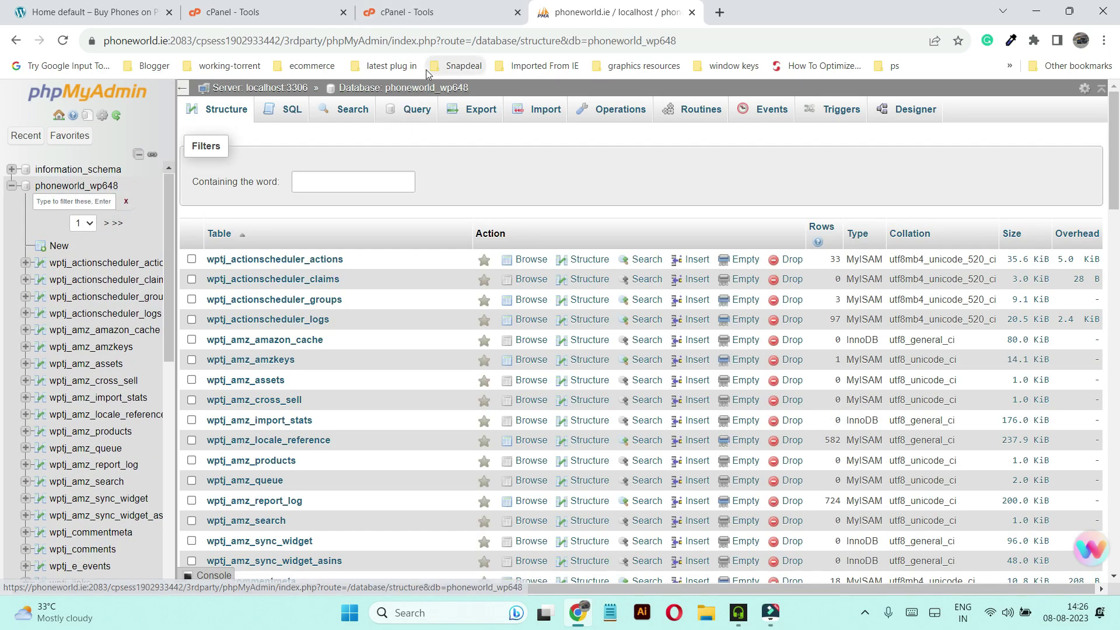
# Open MySQL Databases in cPanel and check the website's database name under Current Databases.
pyautogui.click(433, 11)
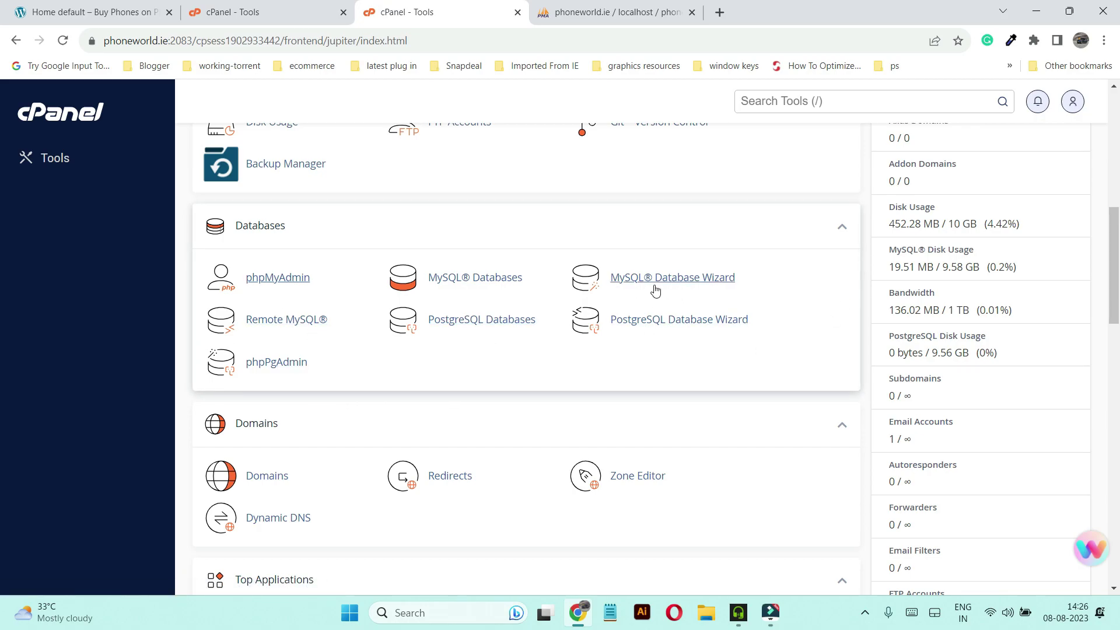
pyautogui.click(444, 281)
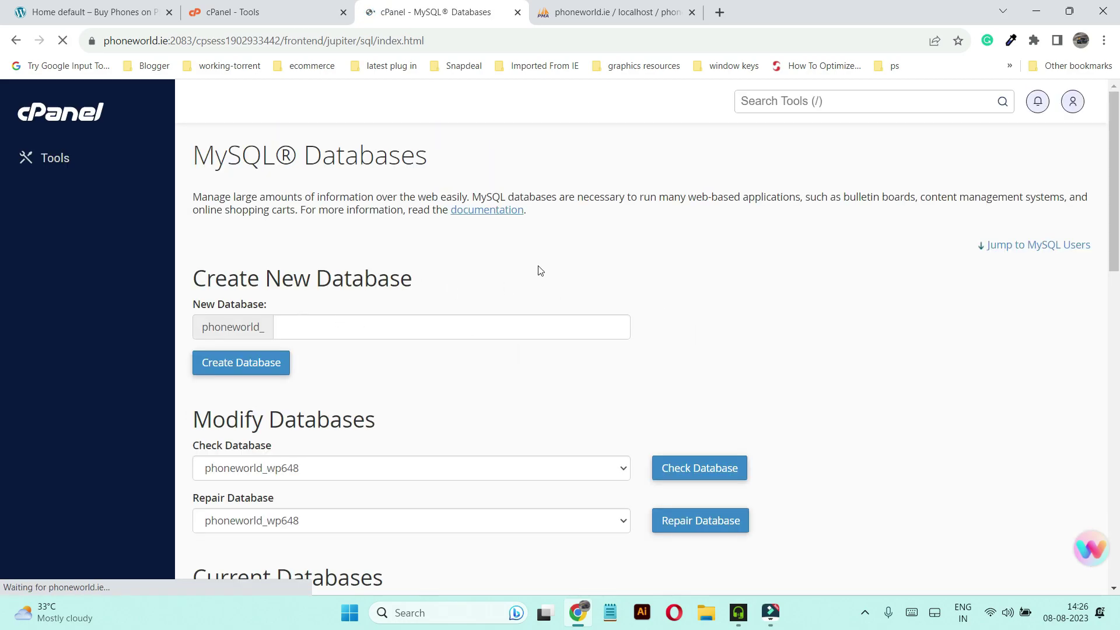
pyautogui.scroll(-3, 492, 366)
pyautogui.scroll(-3, 492, 366)
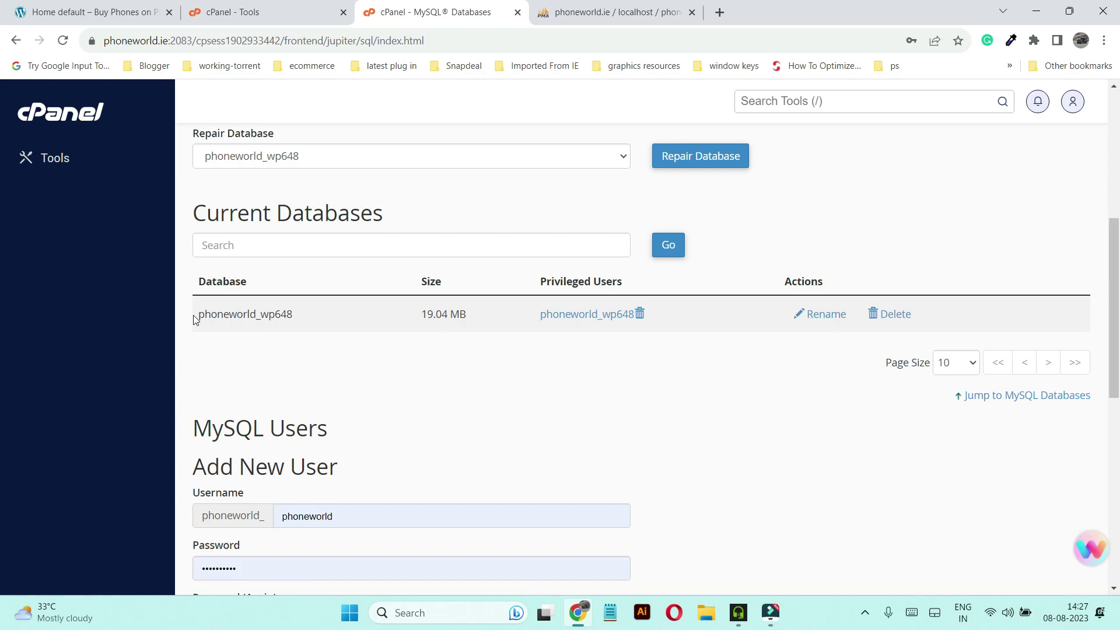
pyautogui.moveTo(195, 314); pyautogui.dragTo(318, 324)
pyautogui.click(332, 337)
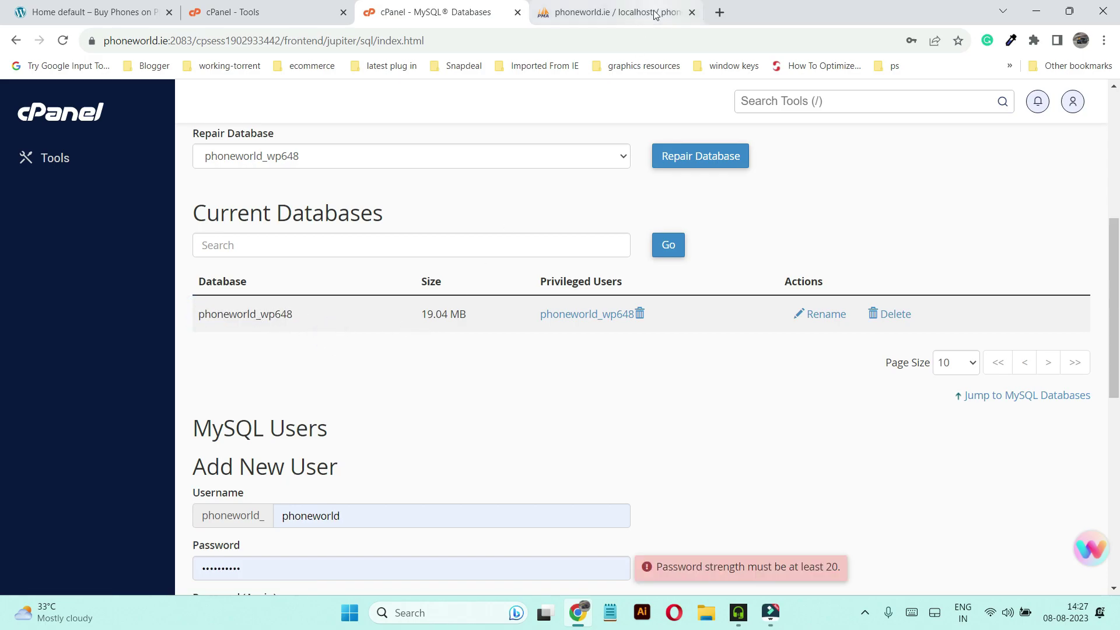
# Return to phpMyAdmin and select all tables of the phoneworld_wp648 database.
pyautogui.click(600, 5)
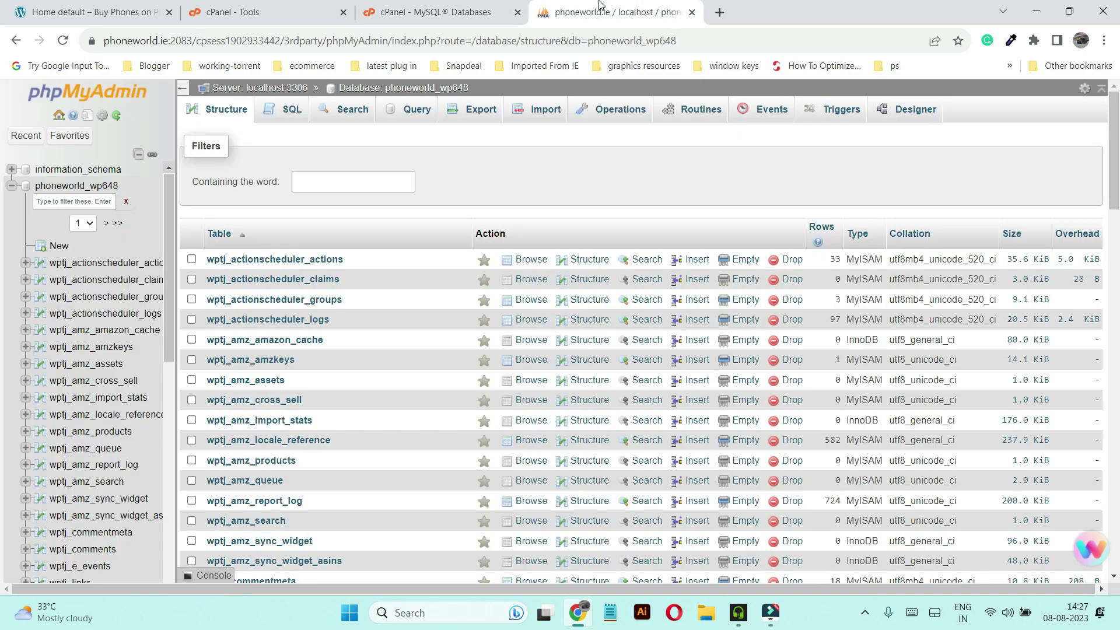
pyautogui.click(9, 187)
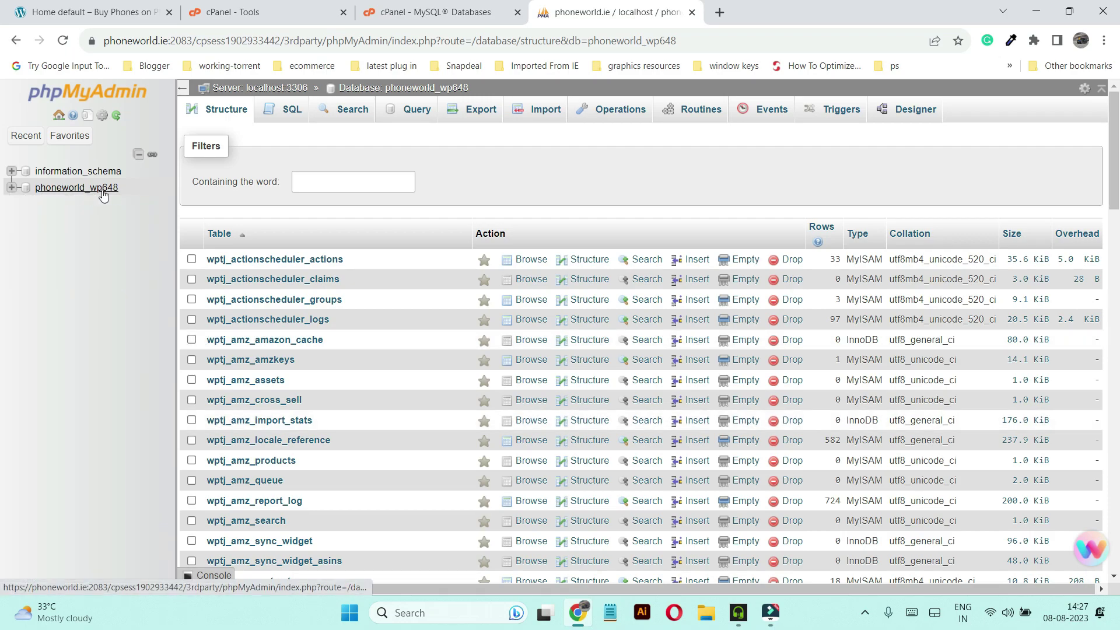
pyautogui.click(103, 191)
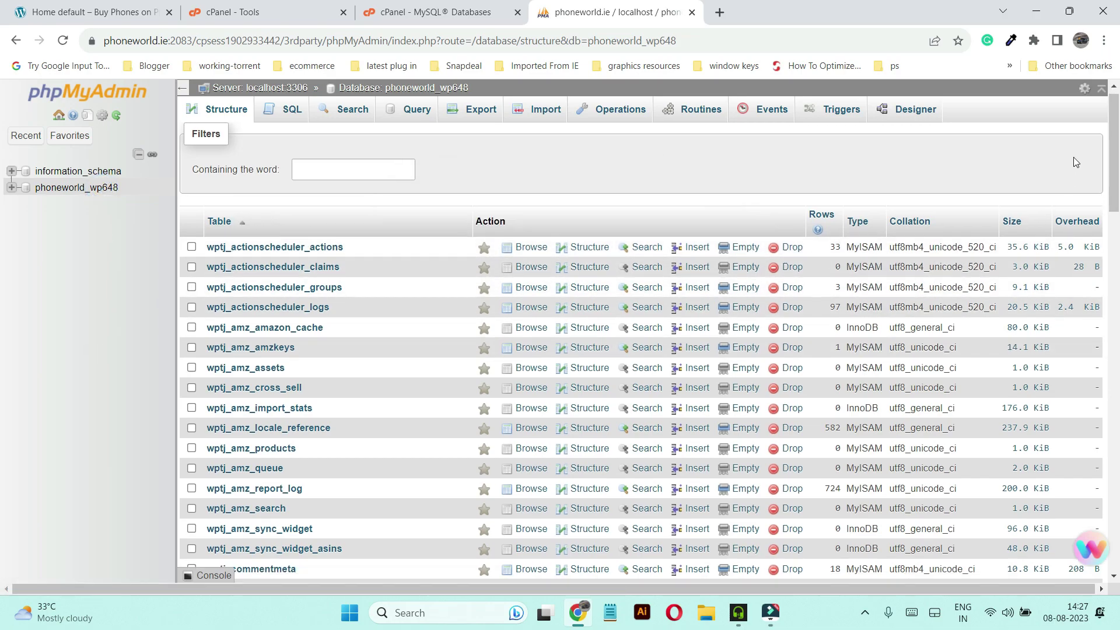
pyautogui.moveTo(1113, 126); pyautogui.dragTo(3, 134)
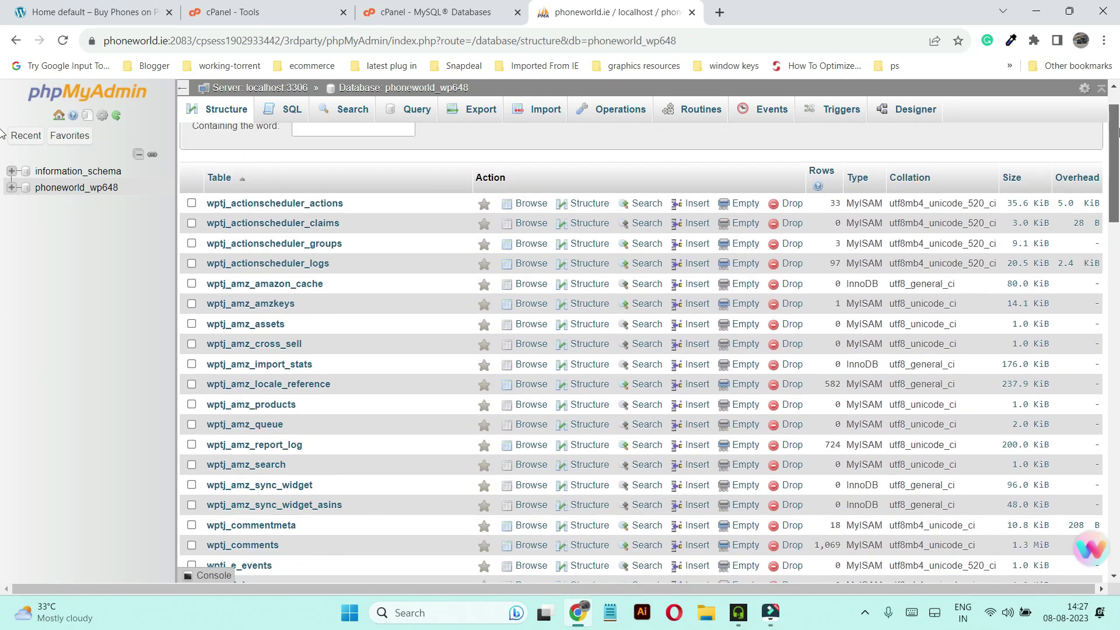
pyautogui.scroll(-15, 332, 537)
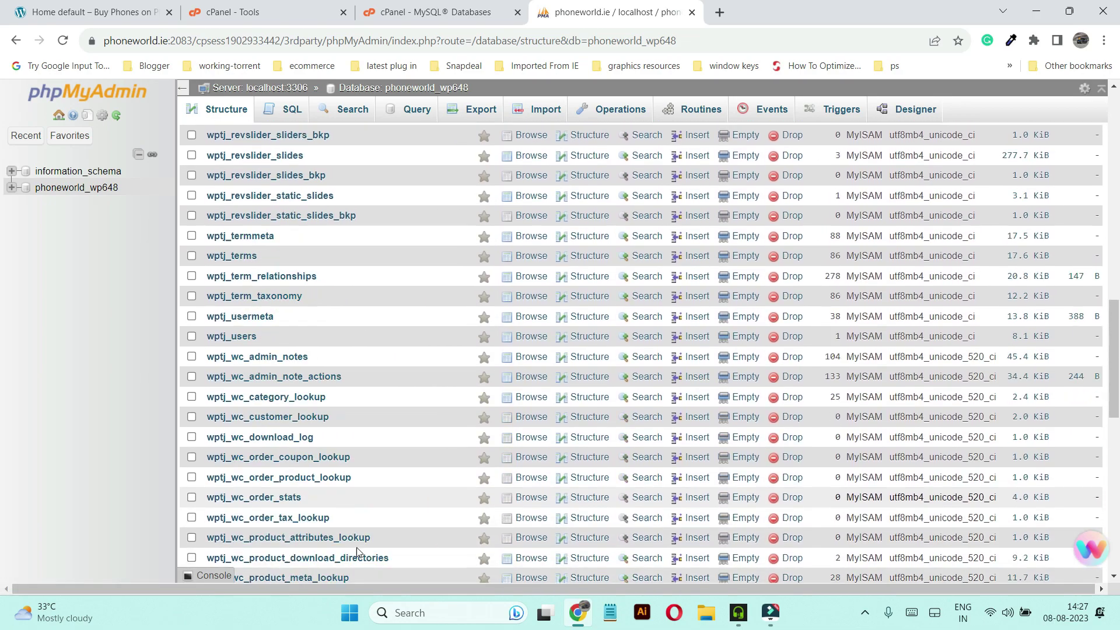
pyautogui.scroll(-8, 345, 550)
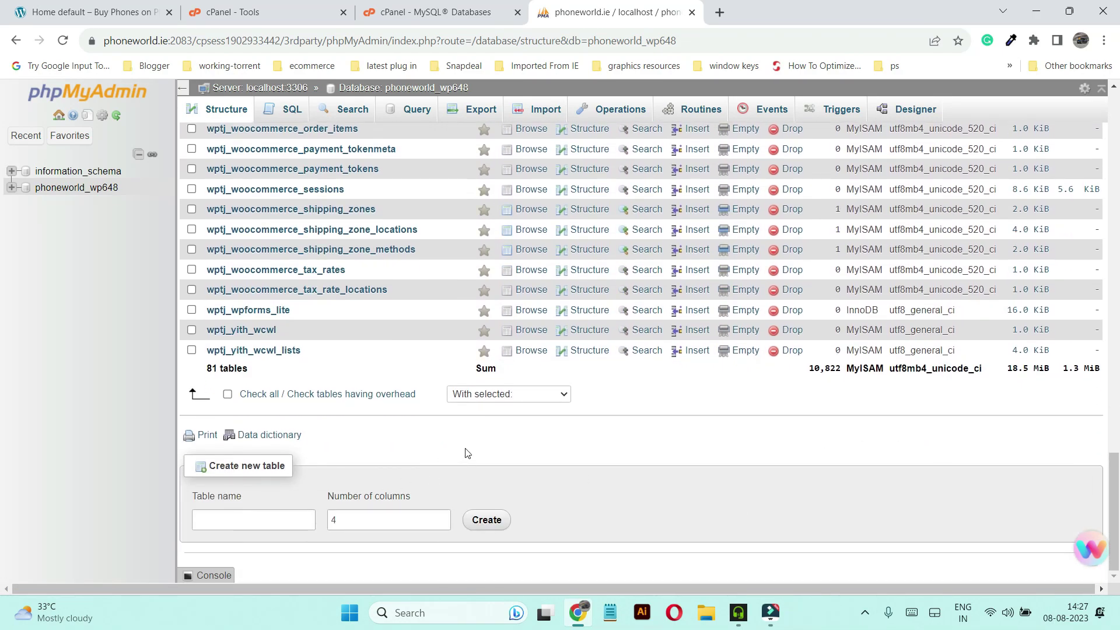
pyautogui.click(228, 395)
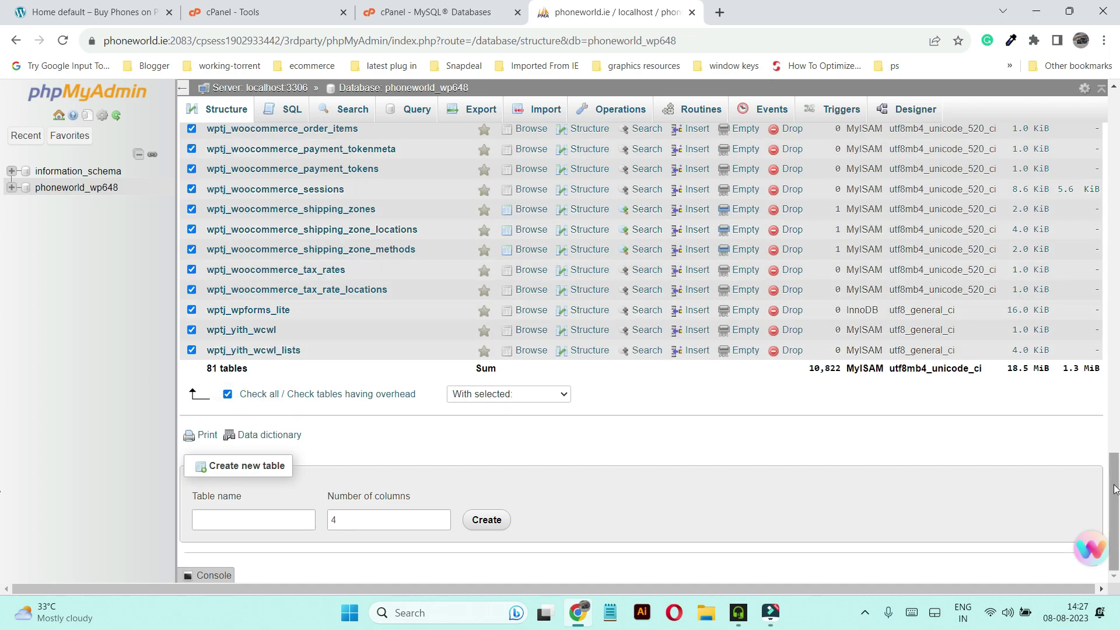
# Start a Quick export of the phoneworld_wp648 database in SQL format and cancel at the save dialog.
pyautogui.moveTo(1116, 534); pyautogui.dragTo(1117, 561)
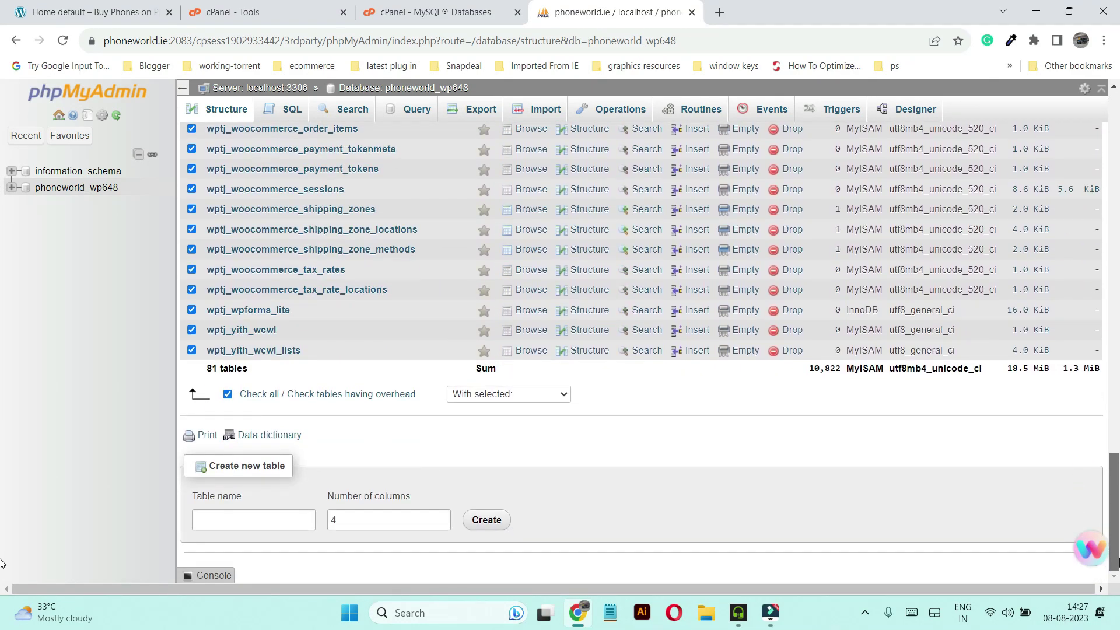
pyautogui.press('Home')
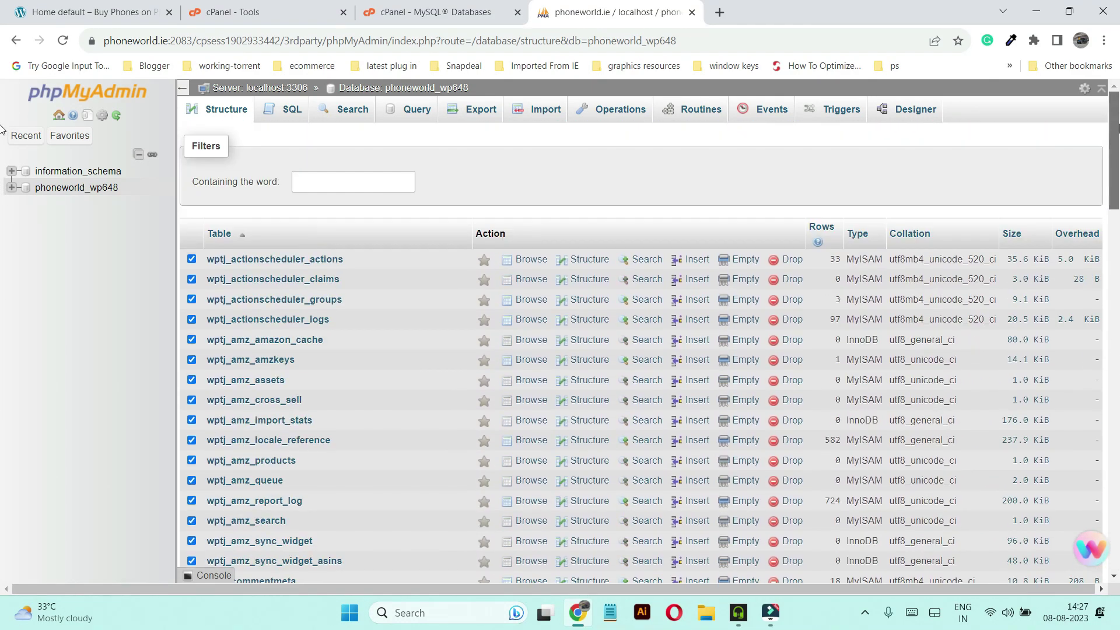
pyautogui.click(477, 115)
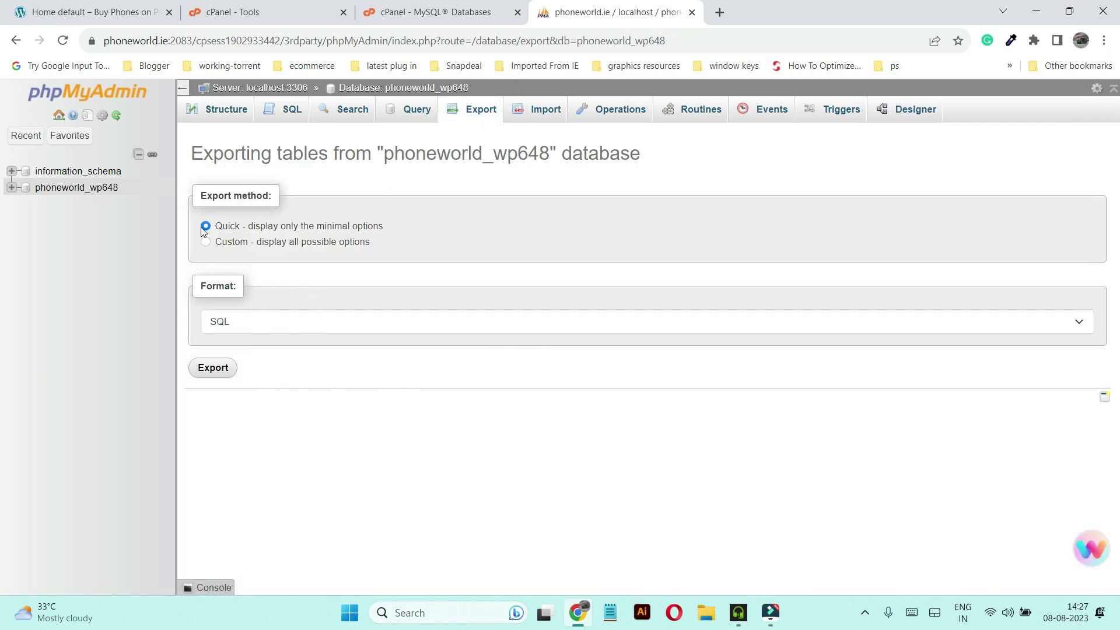
pyautogui.click(267, 327)
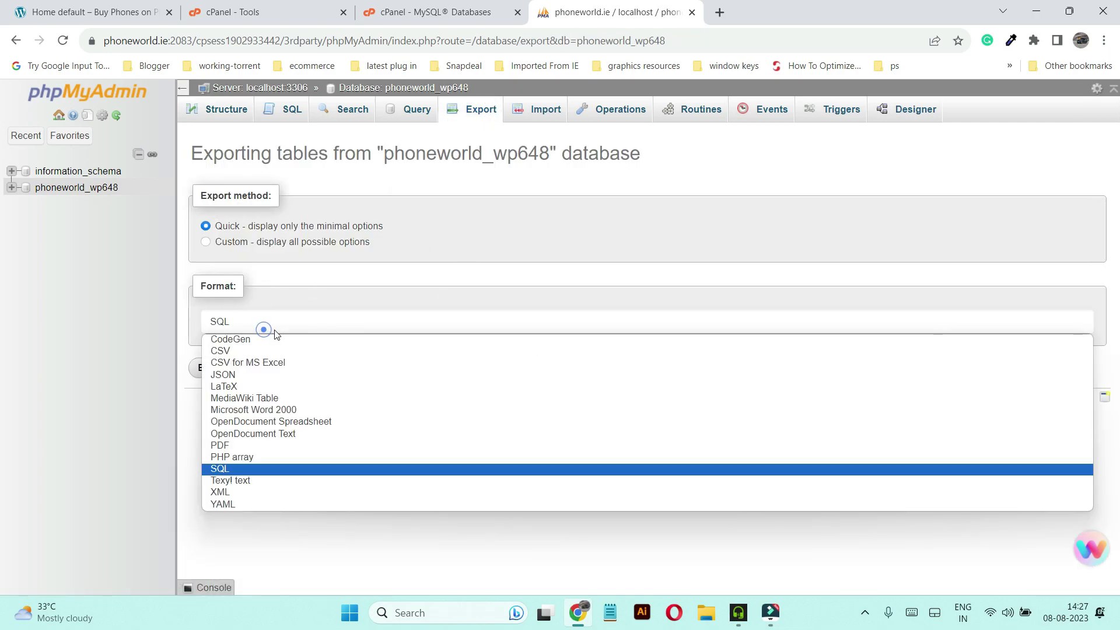
pyautogui.click(244, 470)
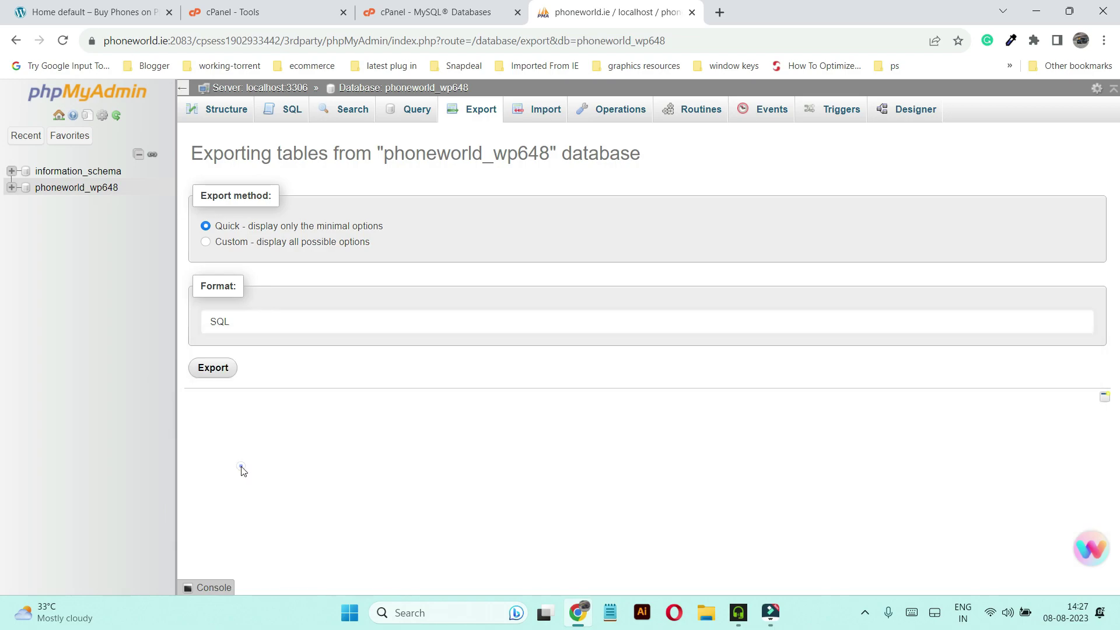
pyautogui.click(206, 368)
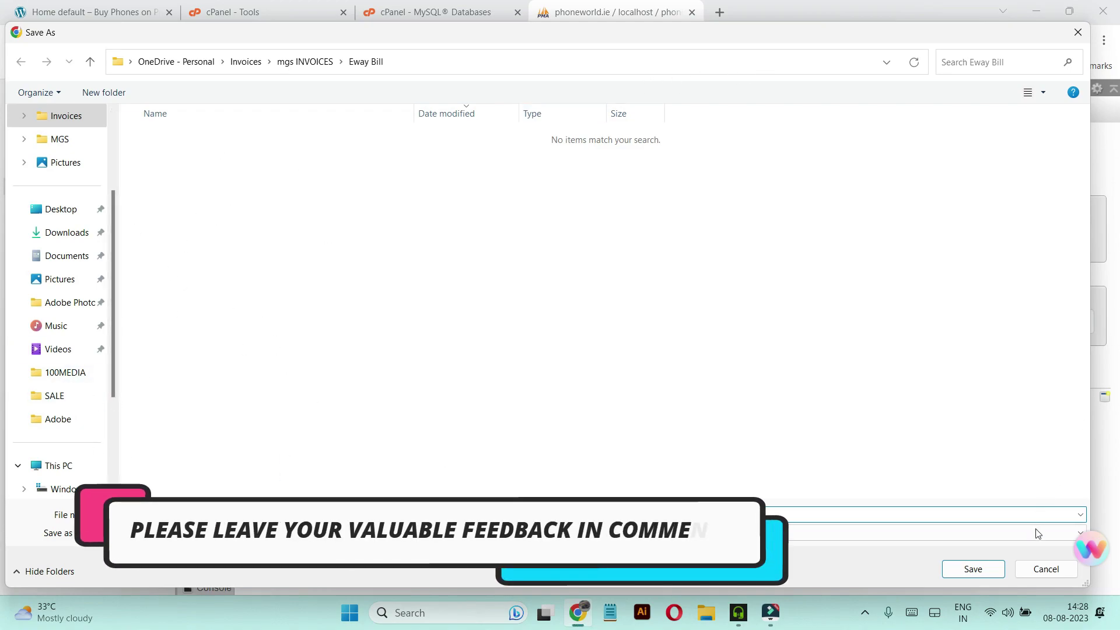
pyautogui.click(1044, 568)
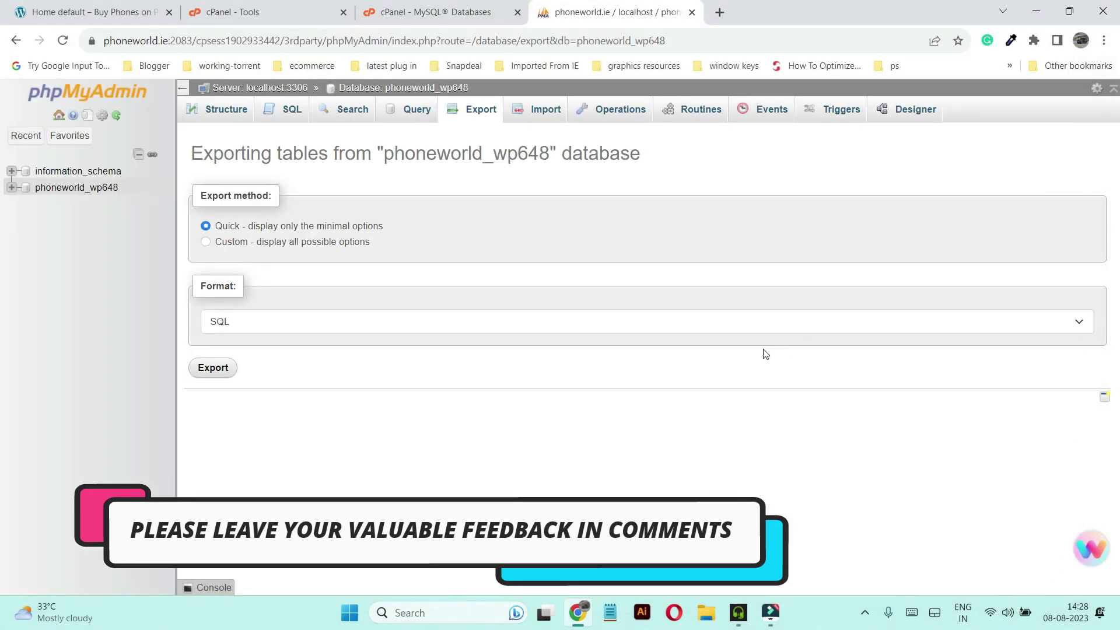